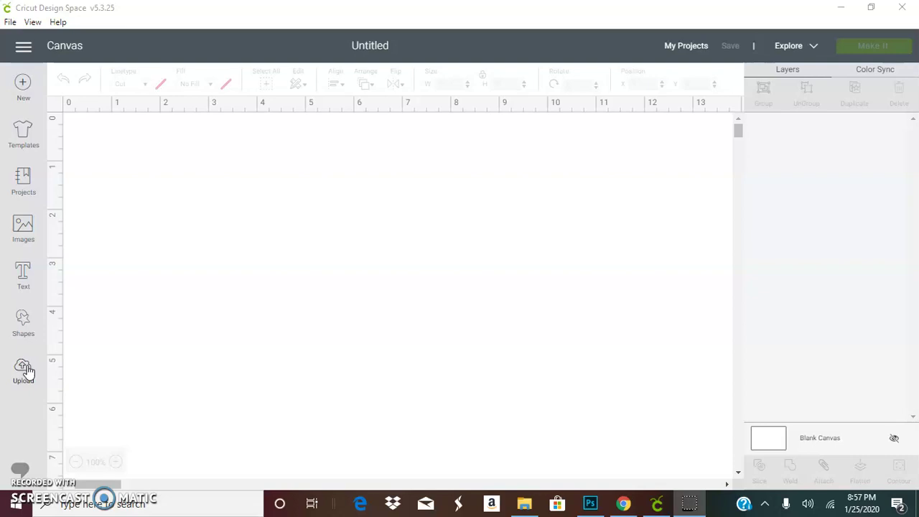
# Step: Start a new image upload and pick HEART PUZZLE from Downloads by searching 'he'
pyautogui.click(23, 370)
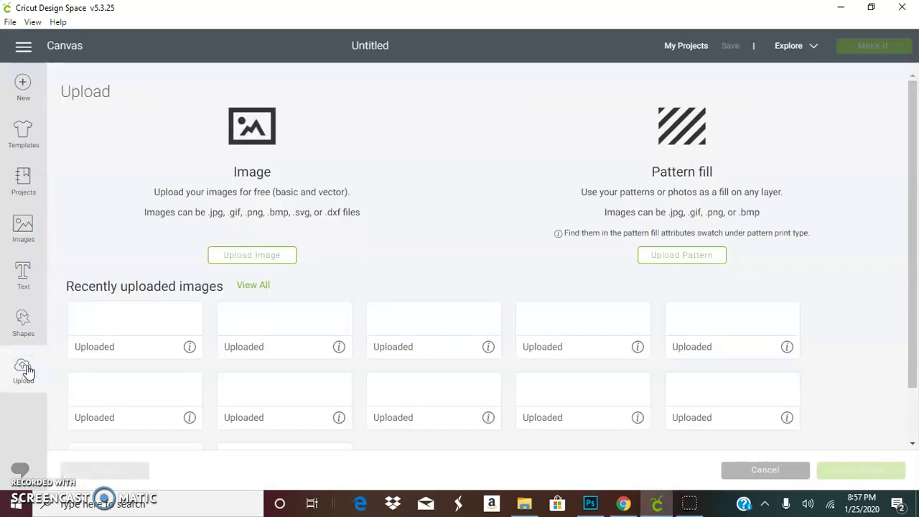
pyautogui.click(225, 255)
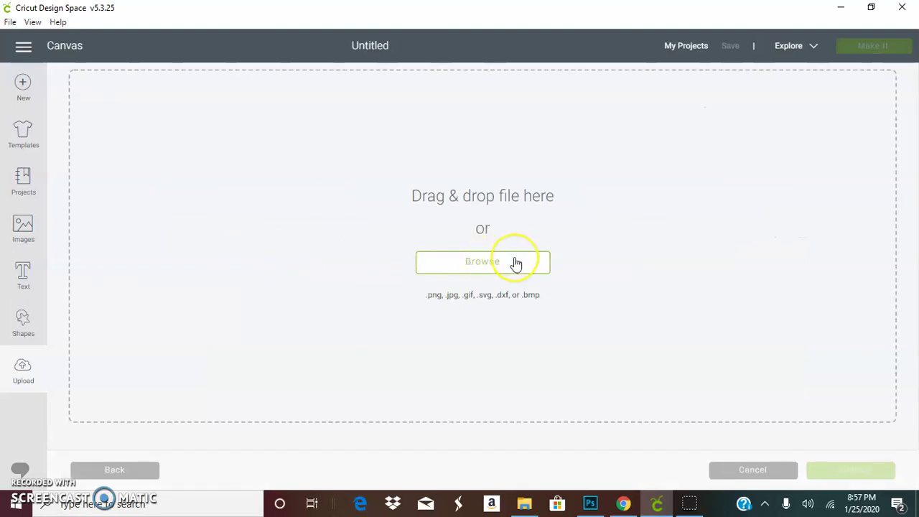
pyautogui.click(515, 261)
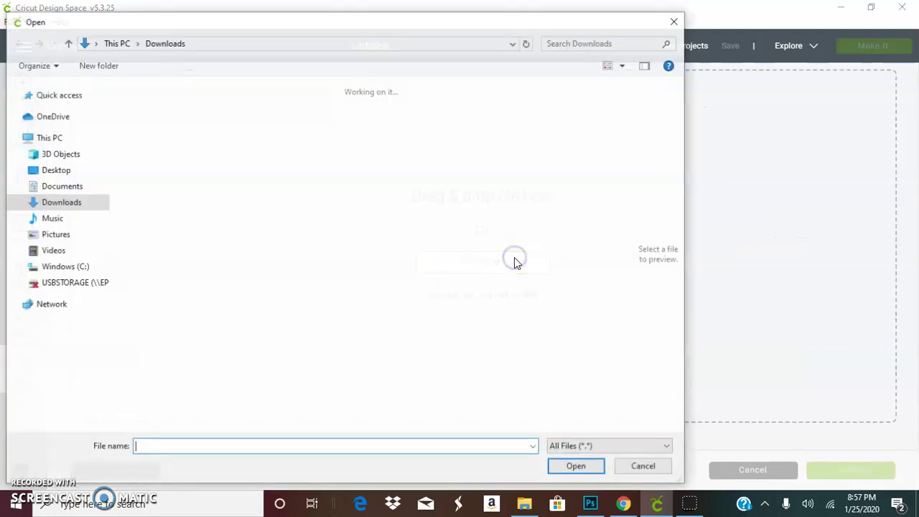
pyautogui.click(612, 38)
pyautogui.write('heart')
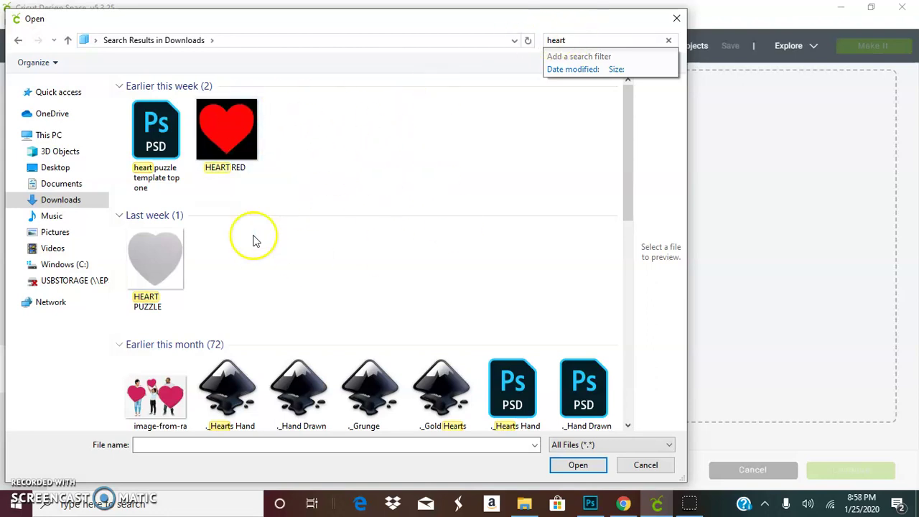
pyautogui.doubleClick(147, 253)
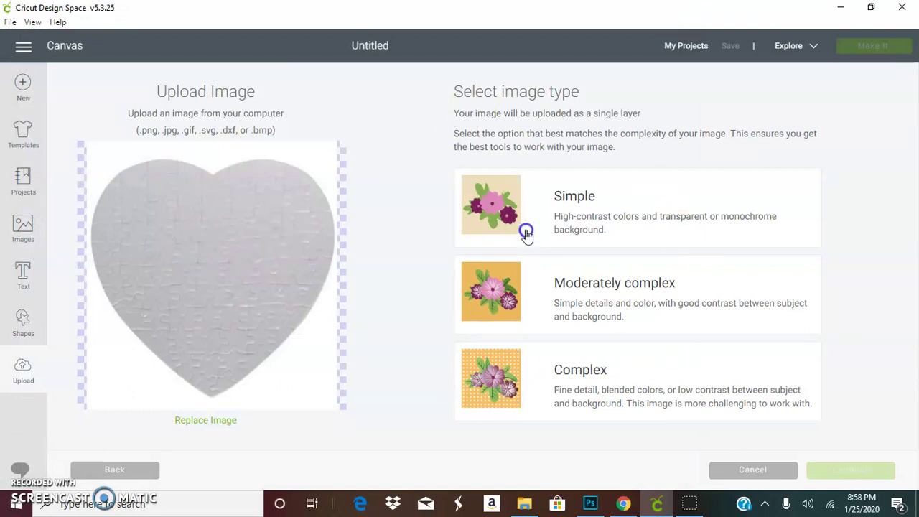
# Step: Set the heart as a Complex image and erase its white background
pyautogui.click(504, 221)
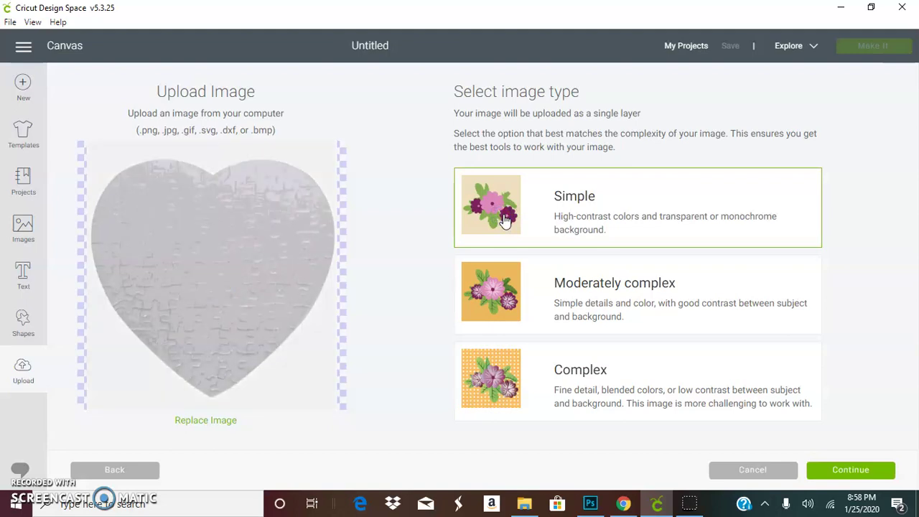
pyautogui.click(507, 388)
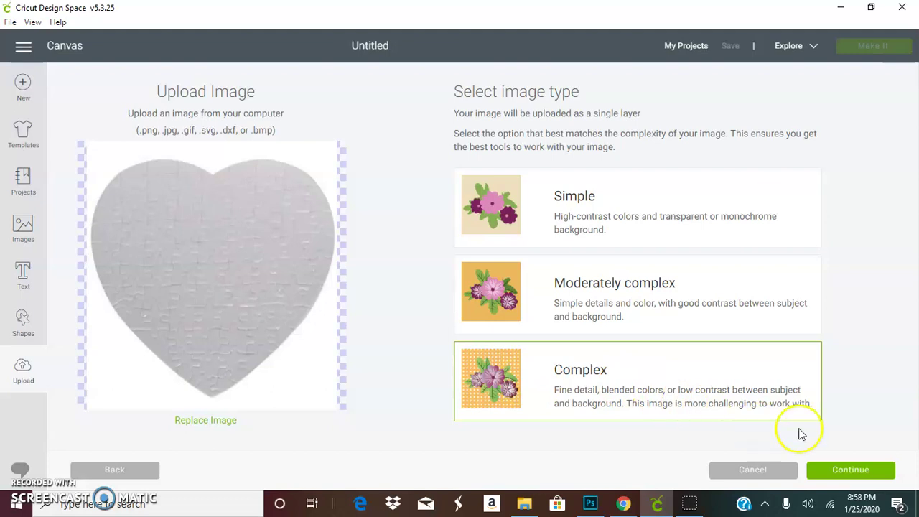
pyautogui.click(850, 470)
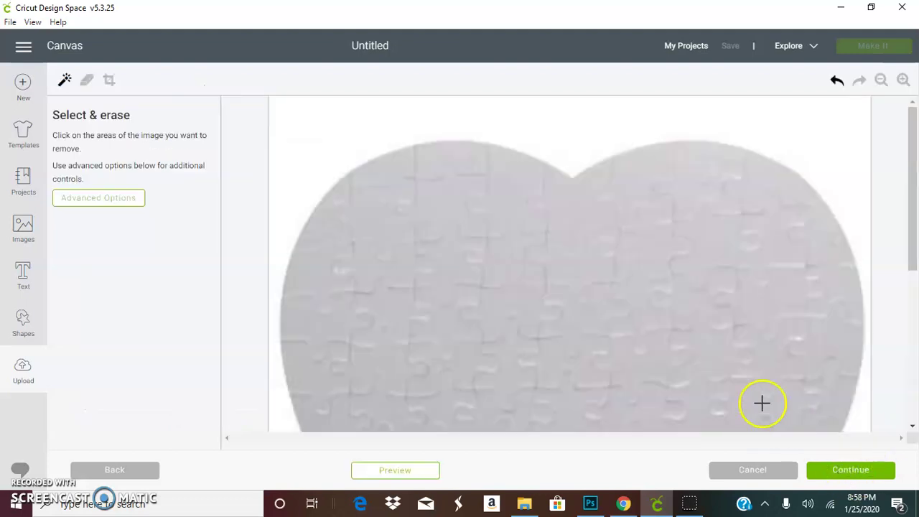
pyautogui.click(881, 79)
pyautogui.click(881, 80)
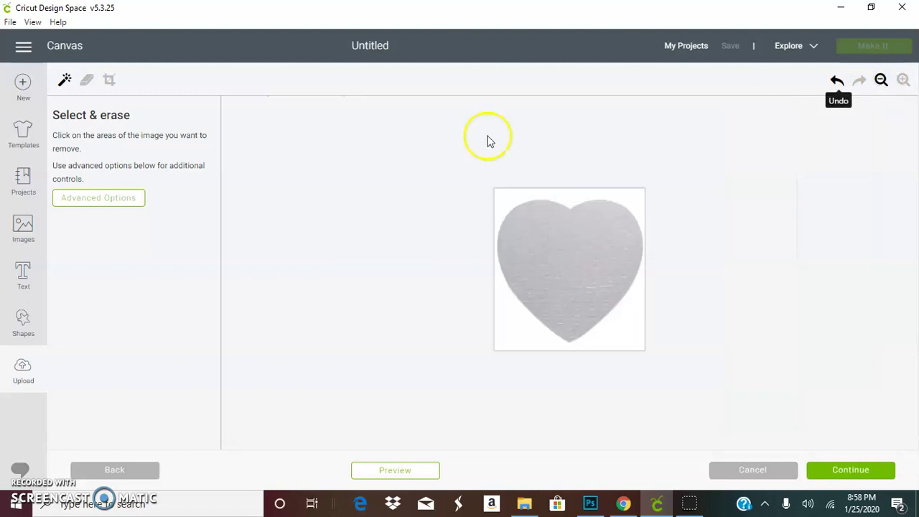
pyautogui.click(506, 196)
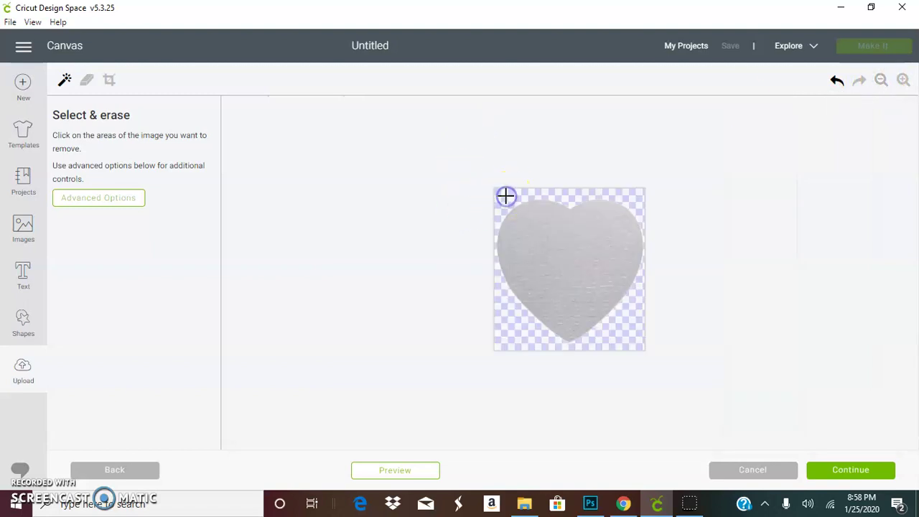
# Step: Preview the heart's cut outline, then save HEART PUZZLE as a Cut image
pyautogui.click(397, 477)
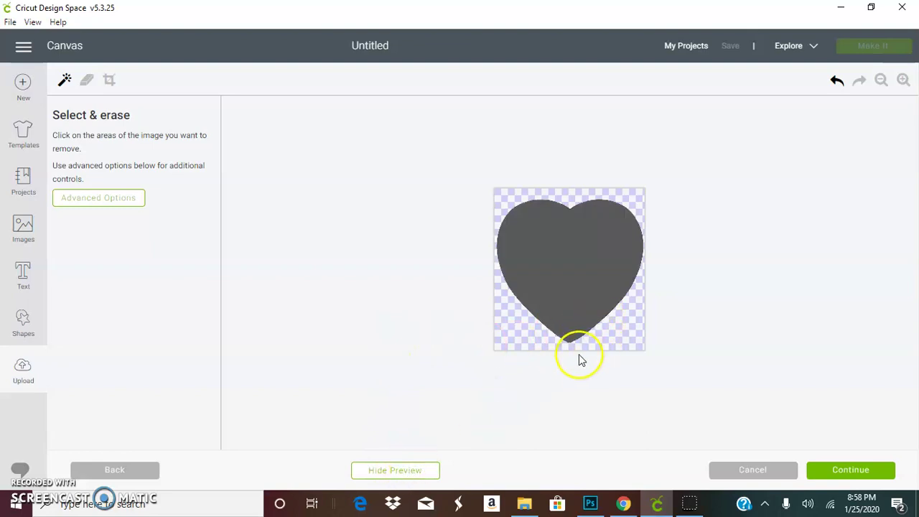
pyautogui.click(903, 80)
pyautogui.click(903, 80)
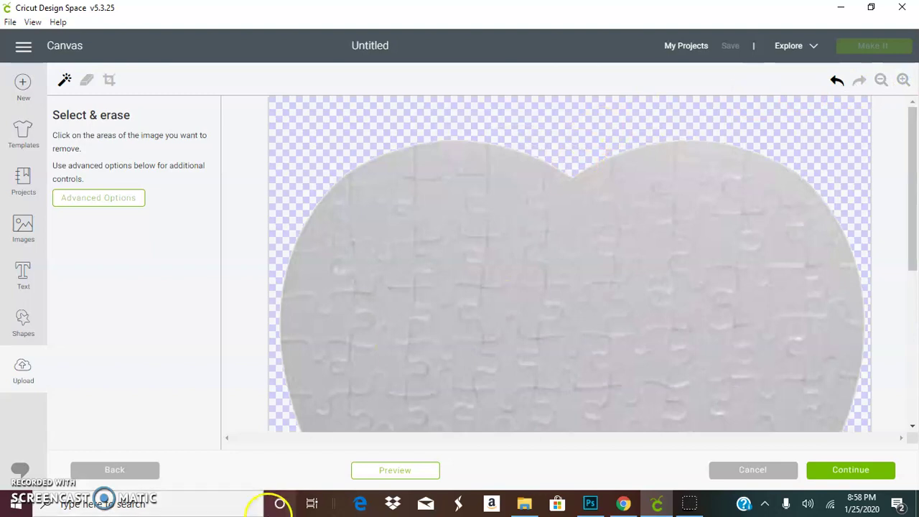
pyautogui.click(388, 469)
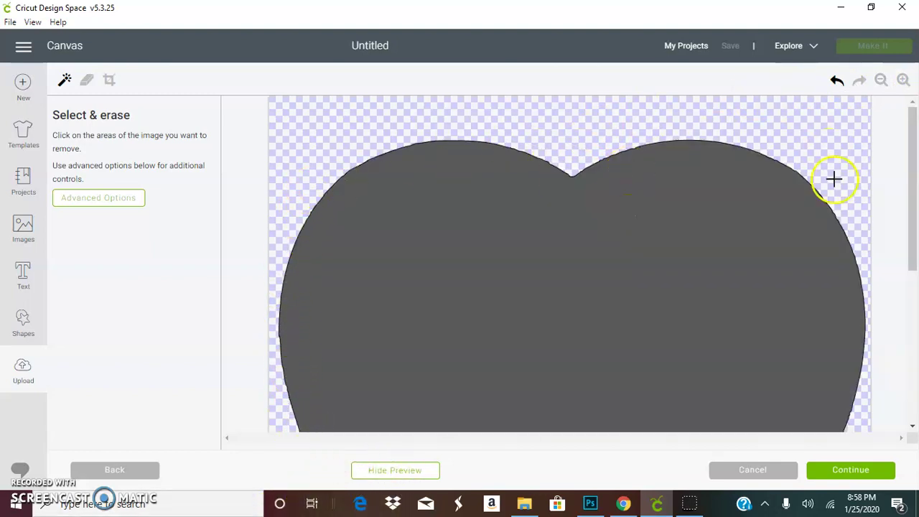
pyautogui.click(881, 81)
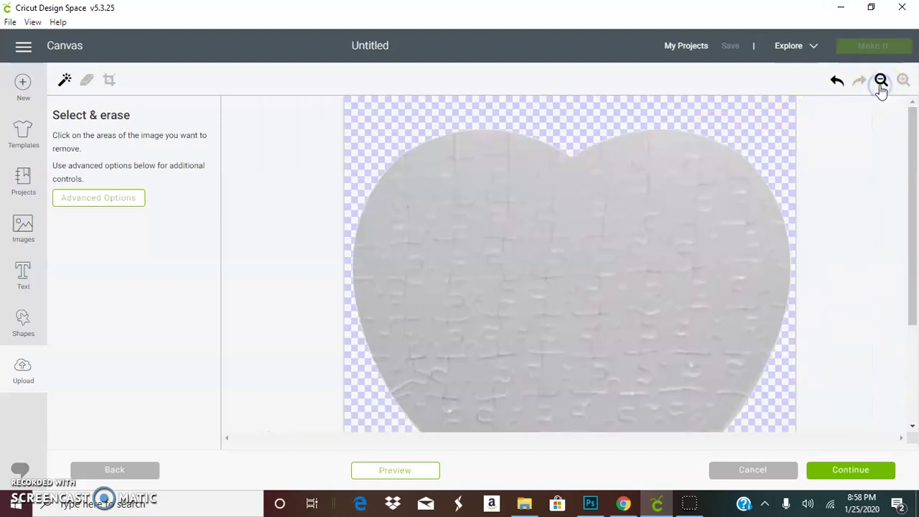
pyautogui.click(854, 468)
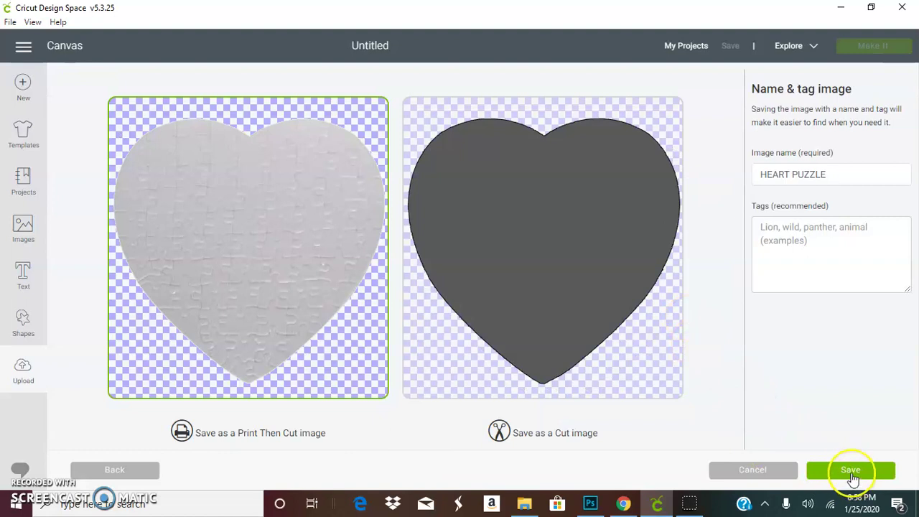
pyautogui.click(538, 257)
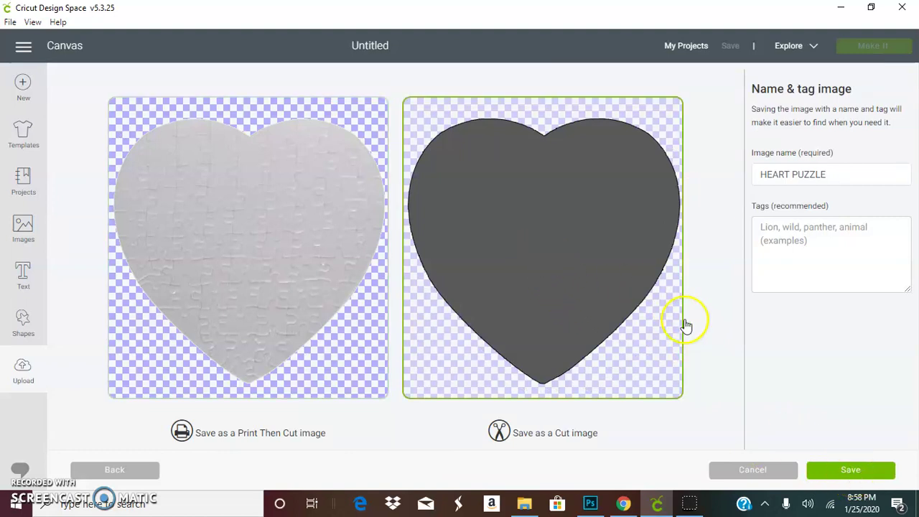
pyautogui.click(851, 471)
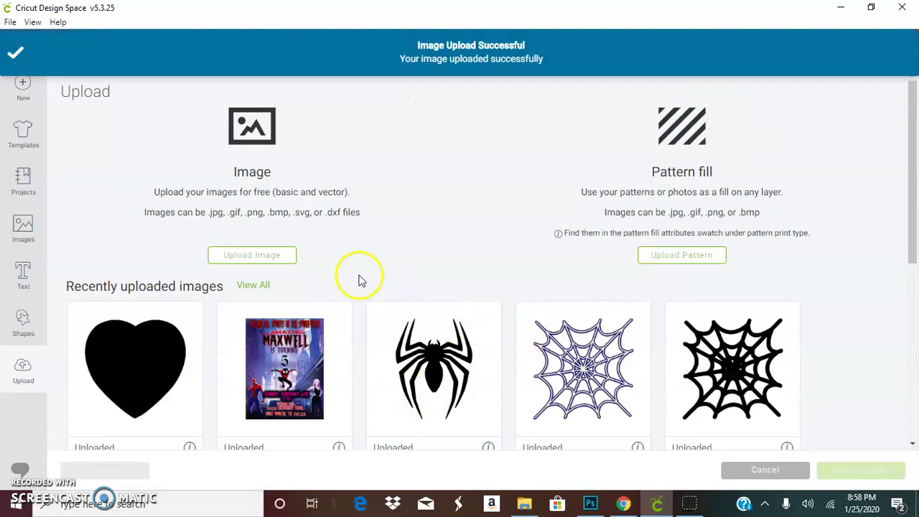
# Step: Choose the photo 20191128_192439 from the computer for a new image upload
pyautogui.click(232, 252)
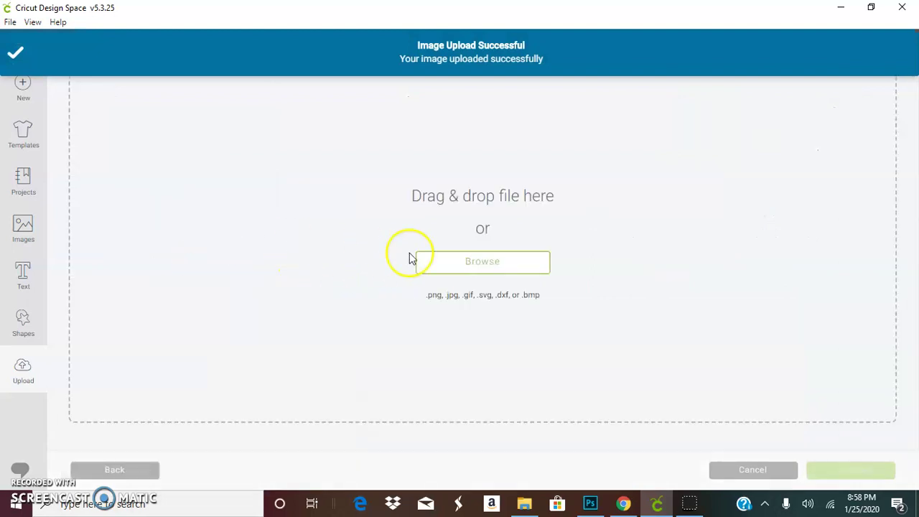
pyautogui.click(465, 261)
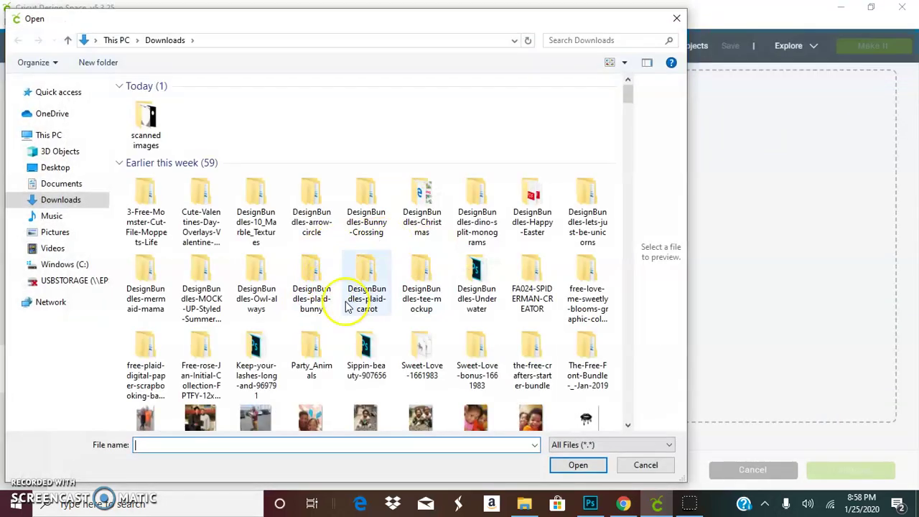
pyautogui.scroll(-3, 477, 387)
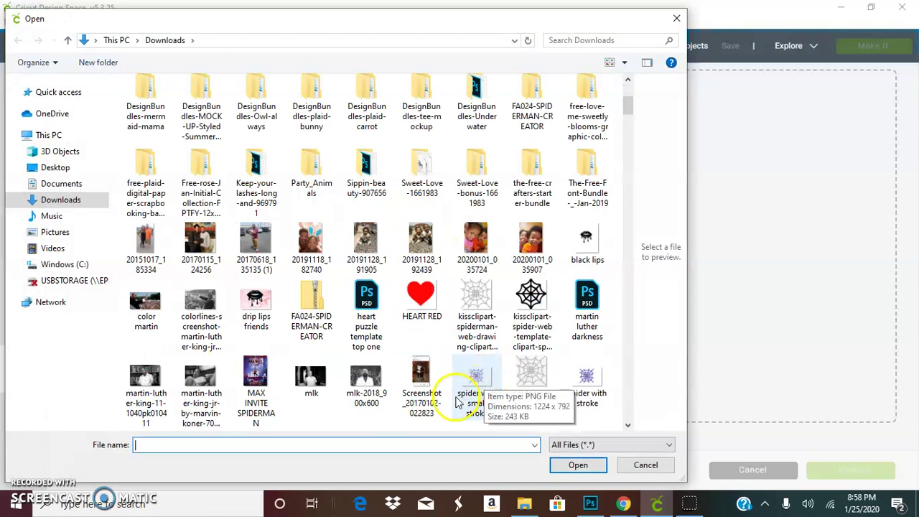
pyautogui.click(426, 244)
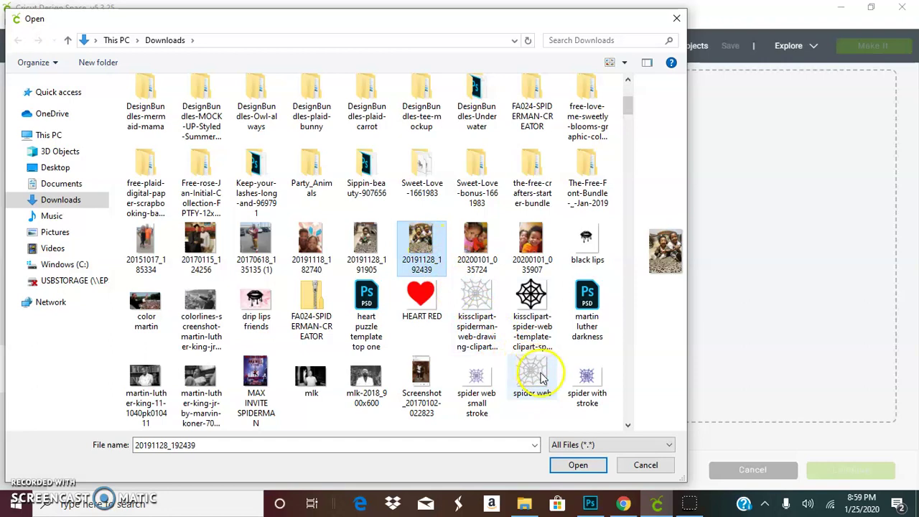
pyautogui.click(578, 465)
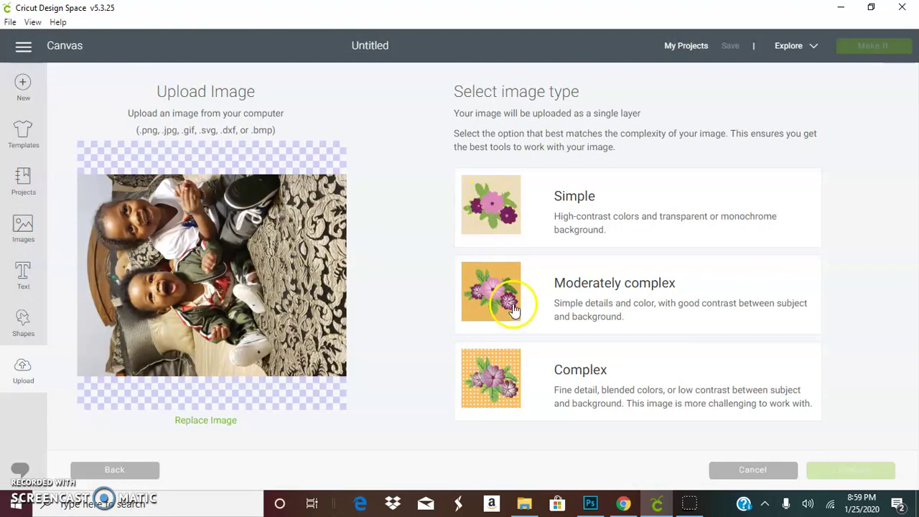
# Step: Set the photo as Complex and continue without erasing to the Name & tag step
pyautogui.click(557, 364)
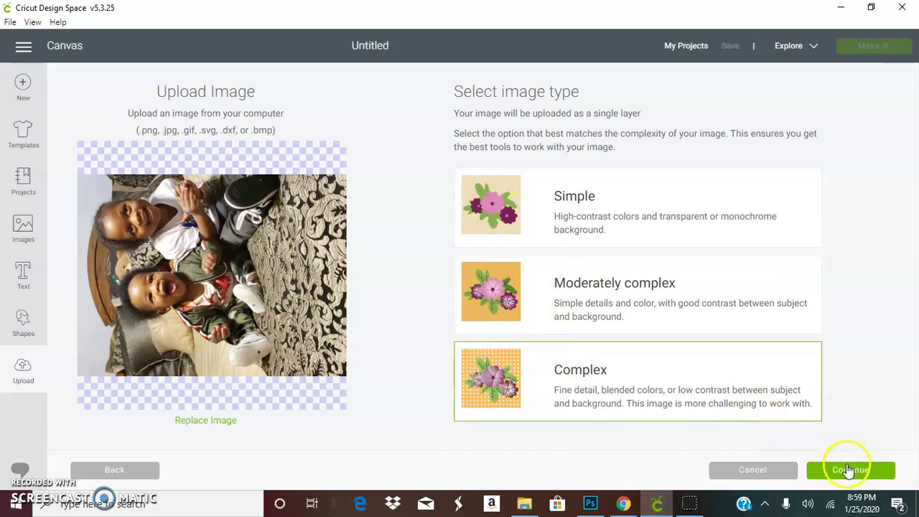
pyautogui.click(847, 469)
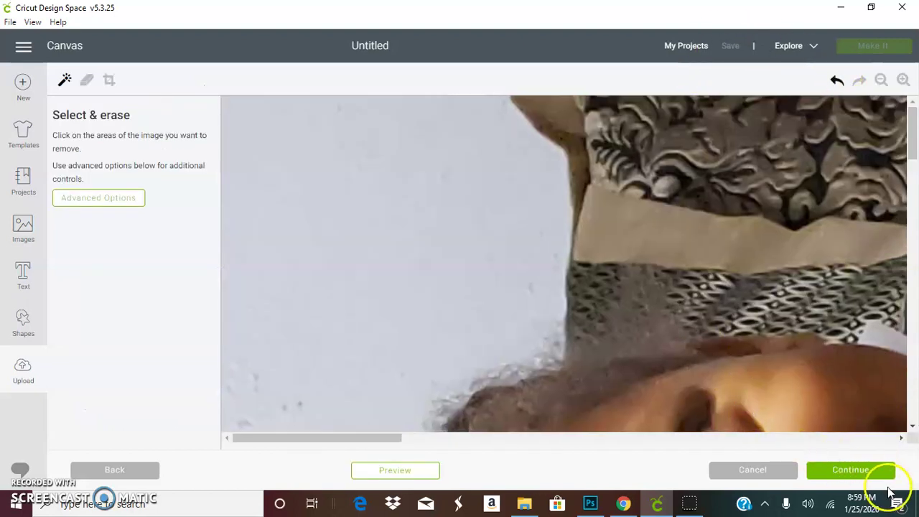
pyautogui.click(876, 476)
pyautogui.click(850, 467)
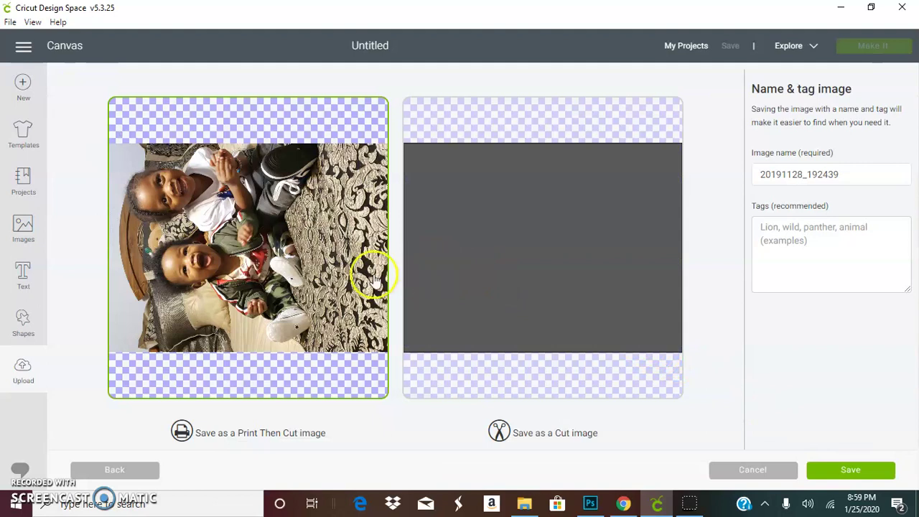
# Step: Save 20191128_192439 as Print Then Cut, then insert it together with HEART PUZZLE
pyautogui.click(812, 463)
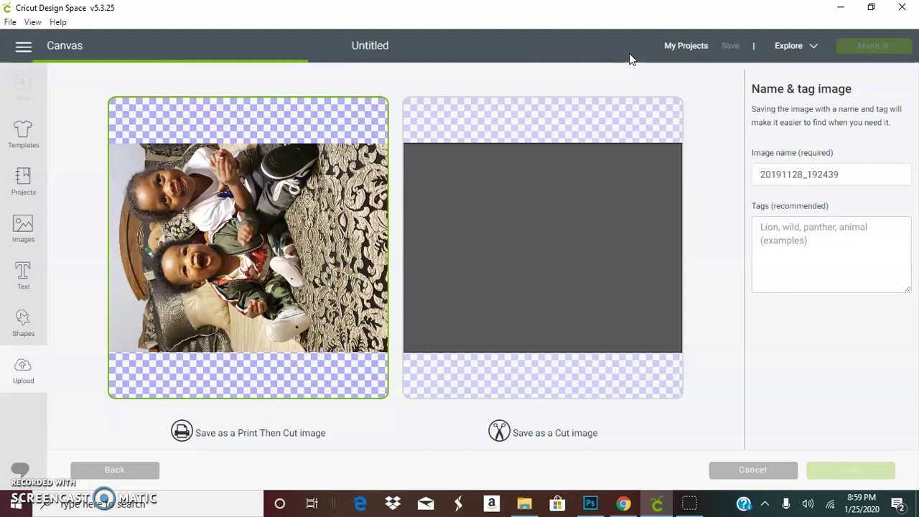
pyautogui.click(269, 264)
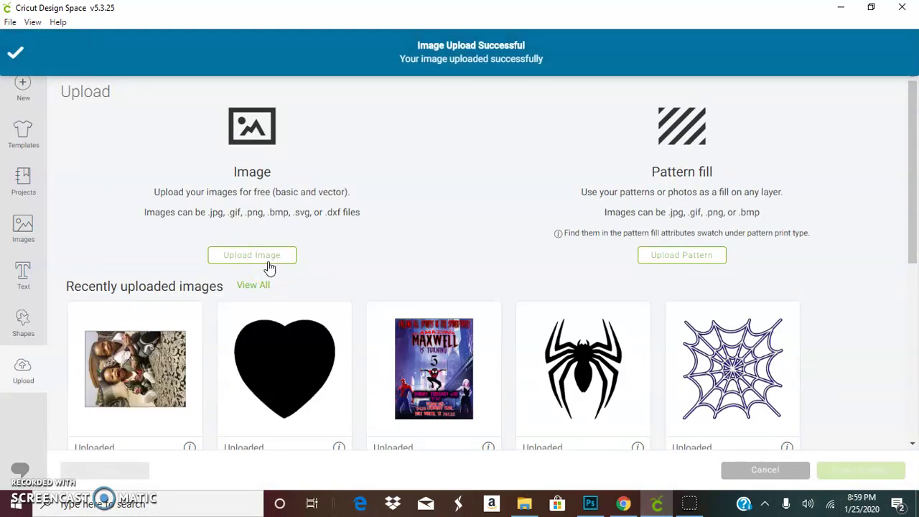
pyautogui.click(228, 349)
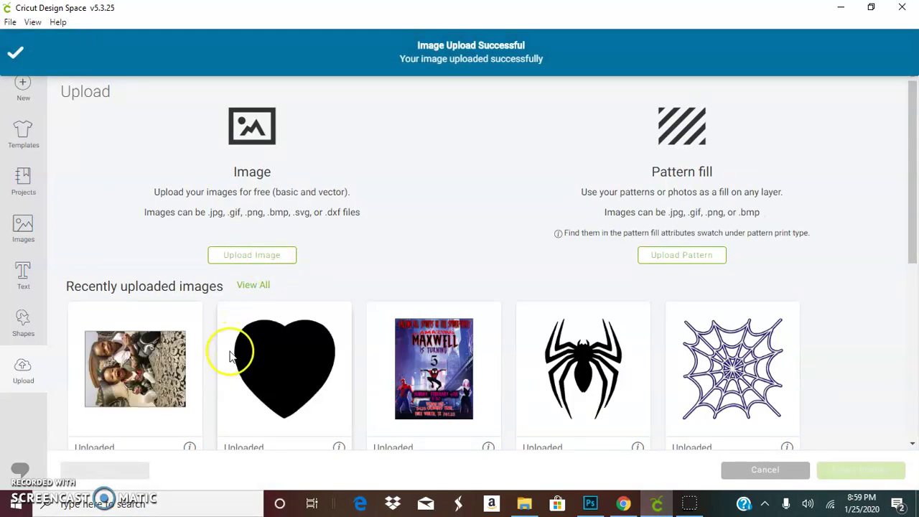
pyautogui.click(179, 346)
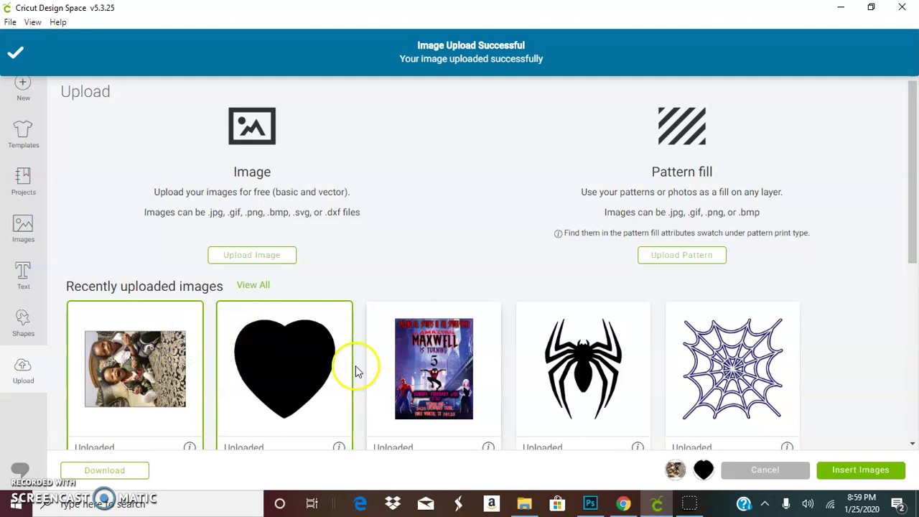
pyautogui.click(829, 473)
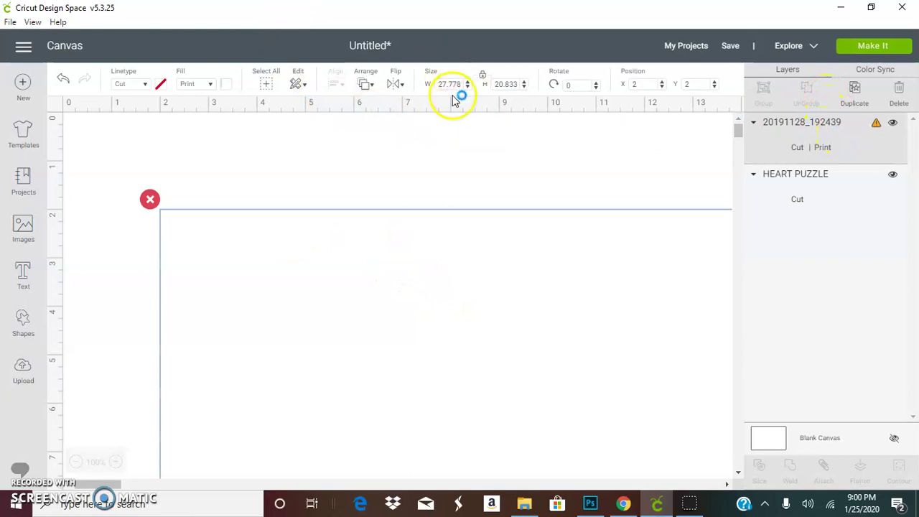
# Step: Resize the photo to a width of 5
pyautogui.moveTo(459, 84); pyautogui.dragTo(418, 85)
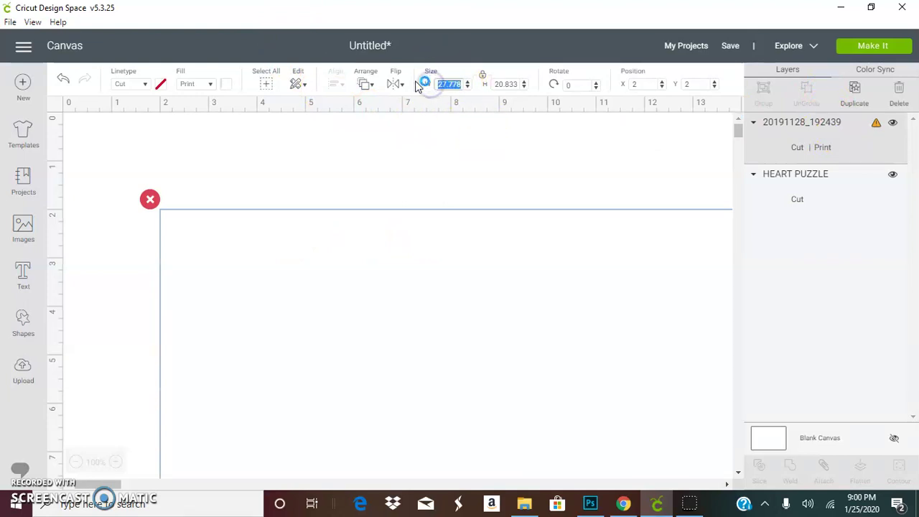
pyautogui.write('5')
pyautogui.press('Return')
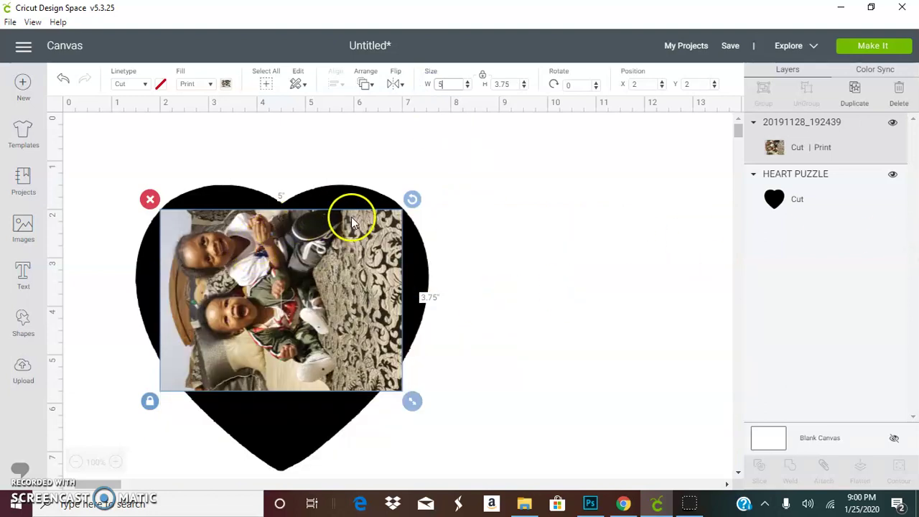
# Step: Move the heart to the right of the photo and nudge the photo left
pyautogui.moveTo(416, 267); pyautogui.dragTo(632, 246)
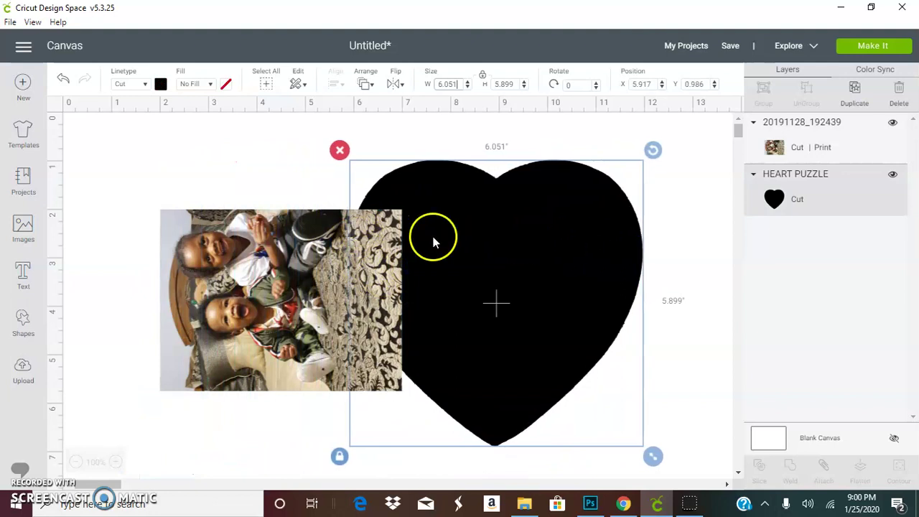
pyautogui.moveTo(311, 228); pyautogui.dragTo(263, 228)
pyautogui.click(546, 212)
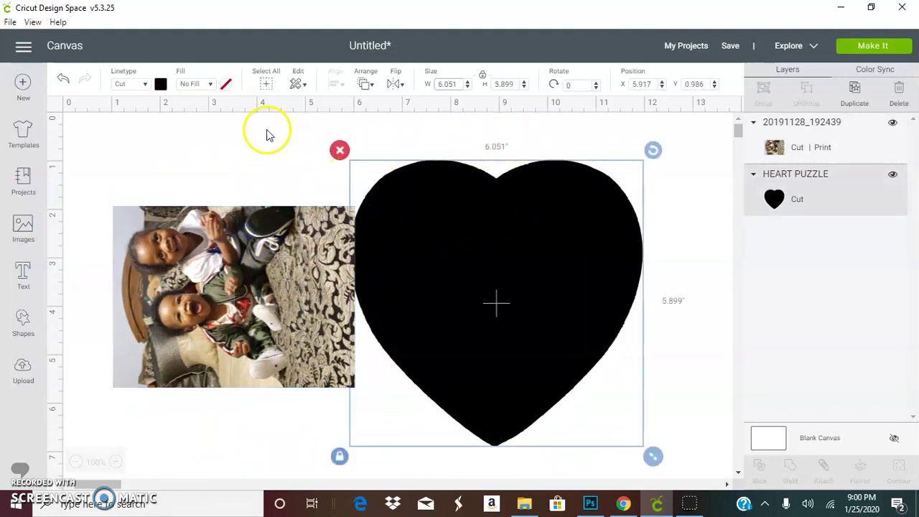
pyautogui.click(463, 83)
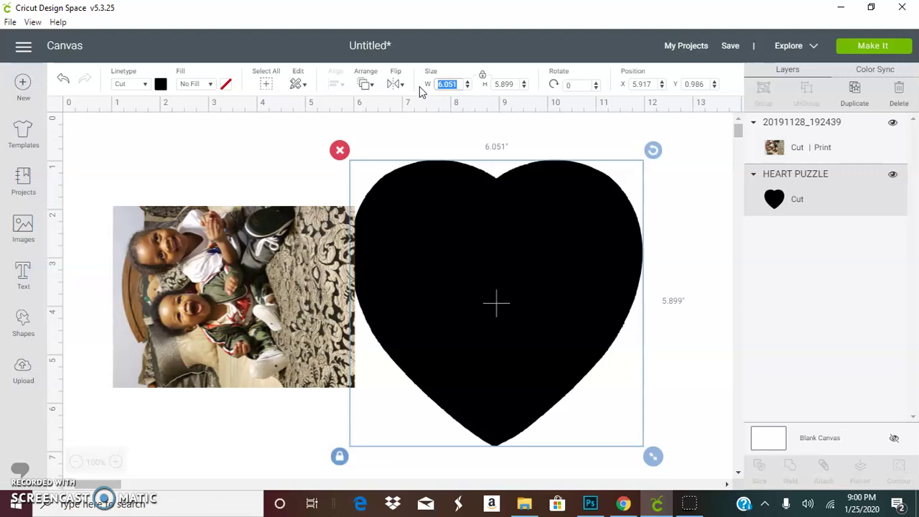
# Step: Set the heart's height to 7.75 (7.95 wide), zoom to 75%, and reposition it
pyautogui.click(508, 84)
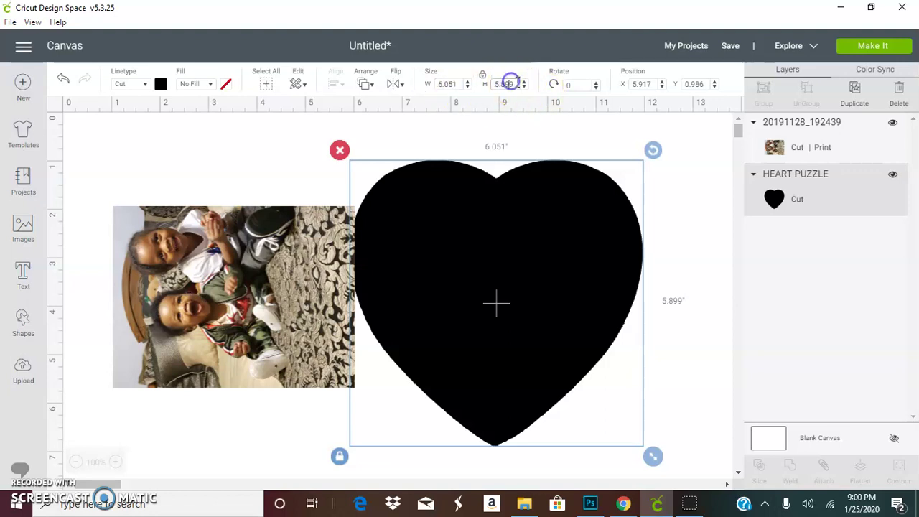
pyautogui.click(460, 94)
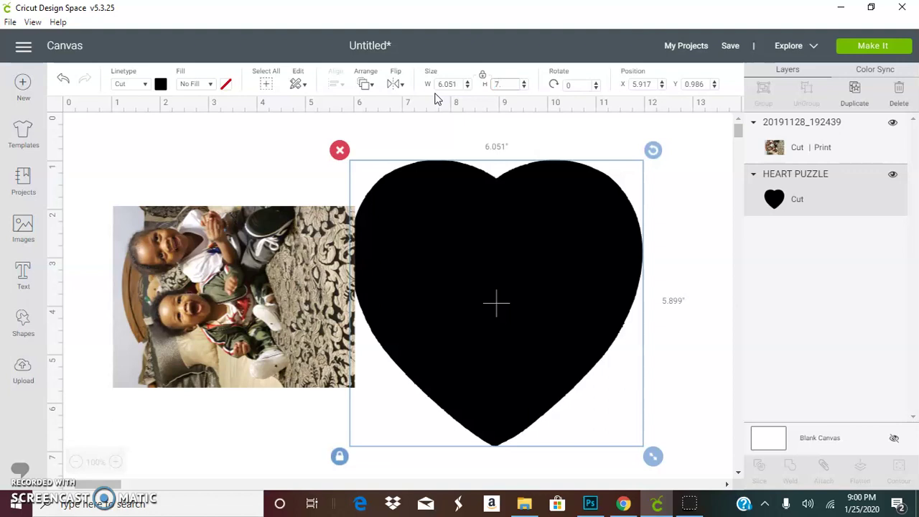
pyautogui.press('Return')
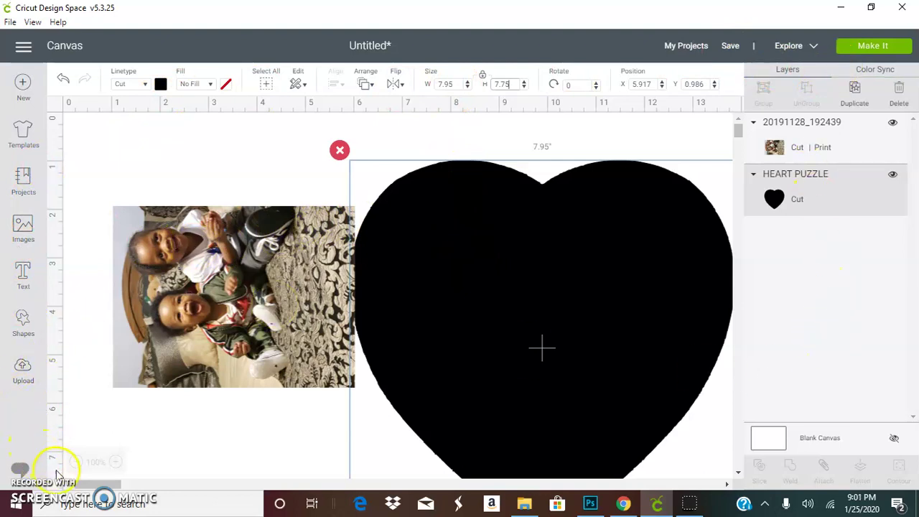
pyautogui.click(75, 462)
pyautogui.moveTo(453, 294); pyautogui.dragTo(532, 293)
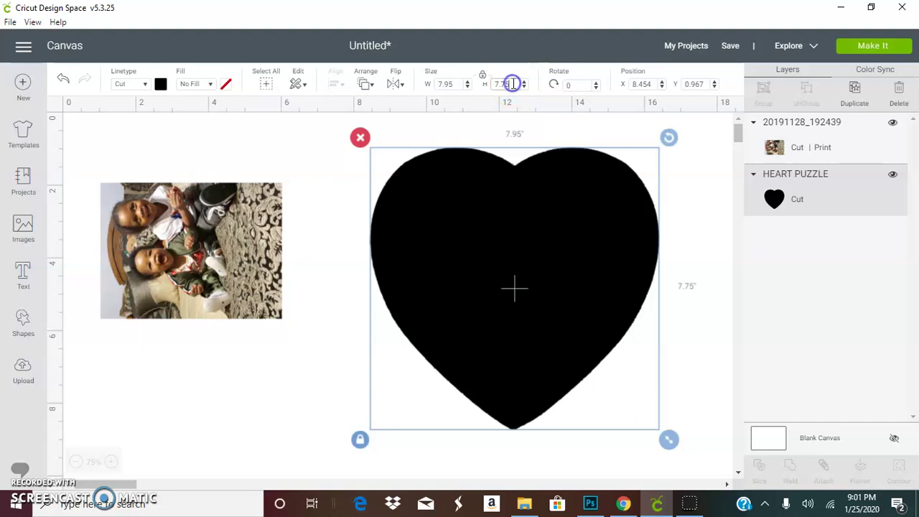
pyautogui.click(263, 202)
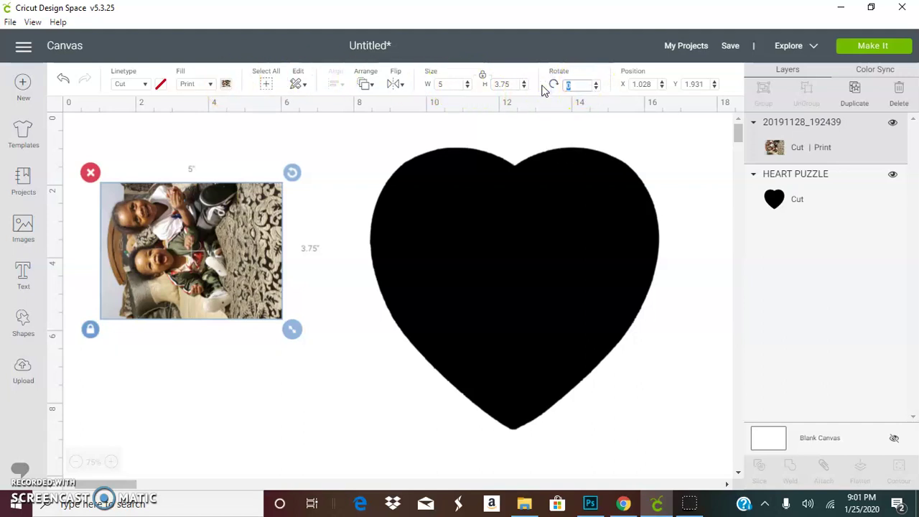
# Step: Rotate the photo 90° and enlarge it to 9.549 × 12.731, with the heart to its right
pyautogui.press('Return')
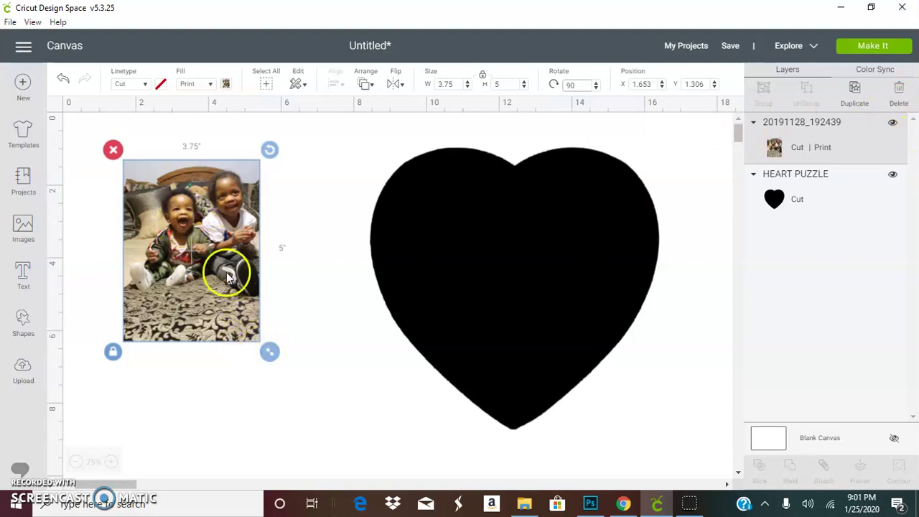
pyautogui.moveTo(269, 351); pyautogui.dragTo(366, 478)
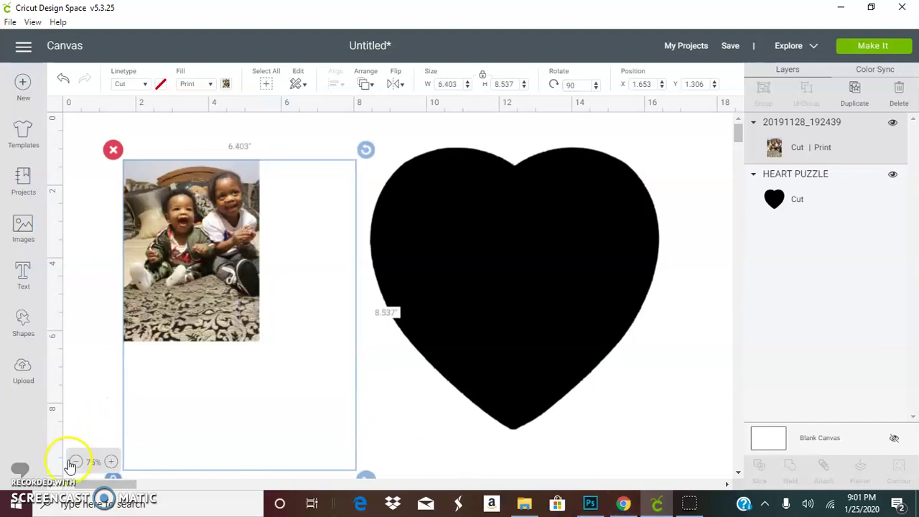
pyautogui.click(70, 461)
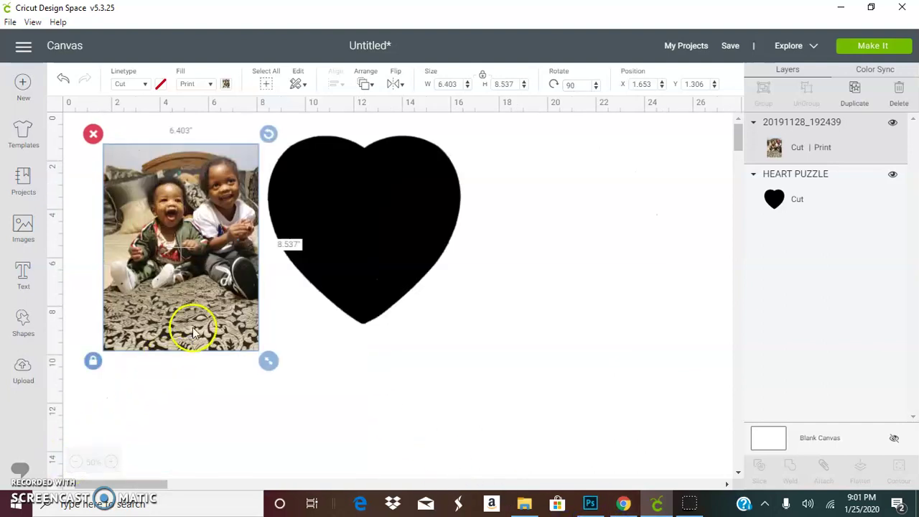
pyautogui.click(215, 244)
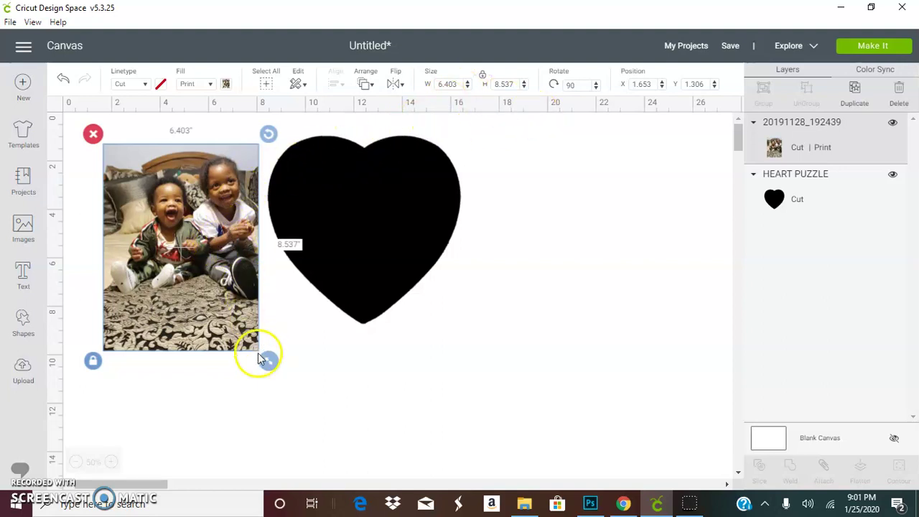
pyautogui.moveTo(267, 360); pyautogui.dragTo(411, 460)
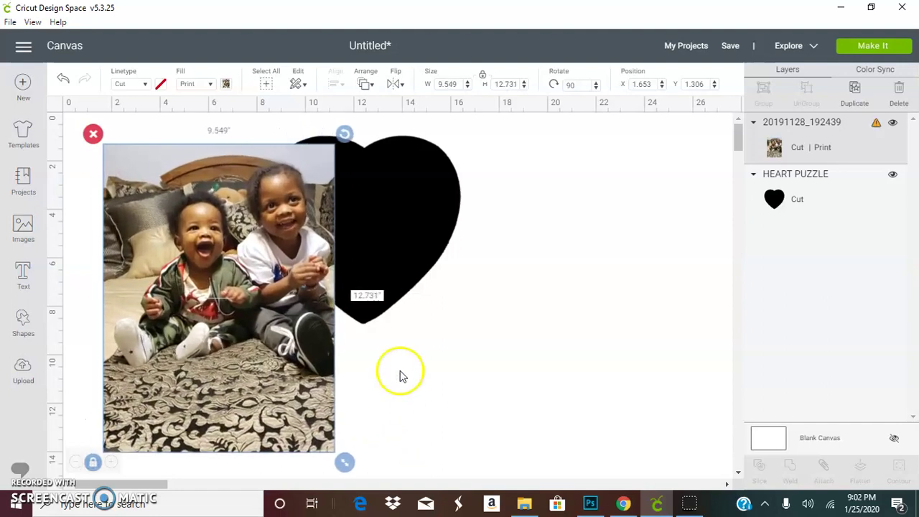
pyautogui.moveTo(266, 314); pyautogui.dragTo(349, 301)
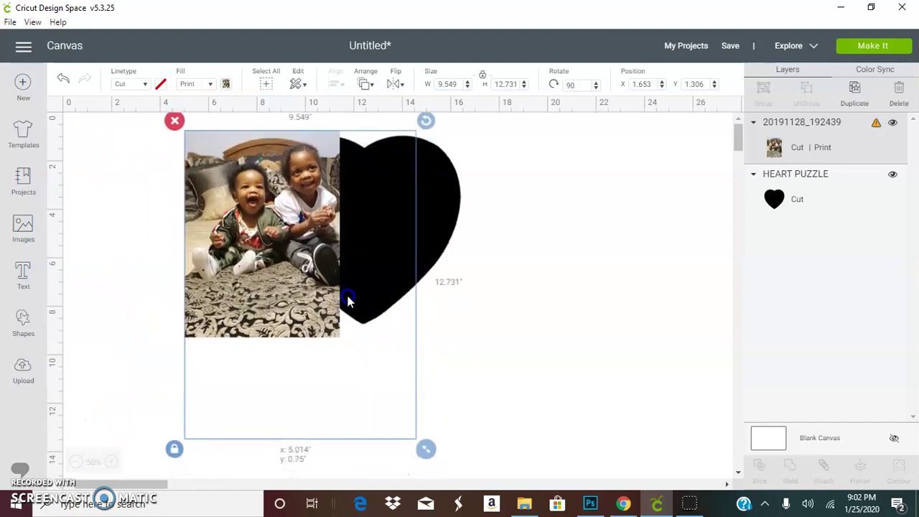
pyautogui.moveTo(450, 192); pyautogui.dragTo(632, 239)
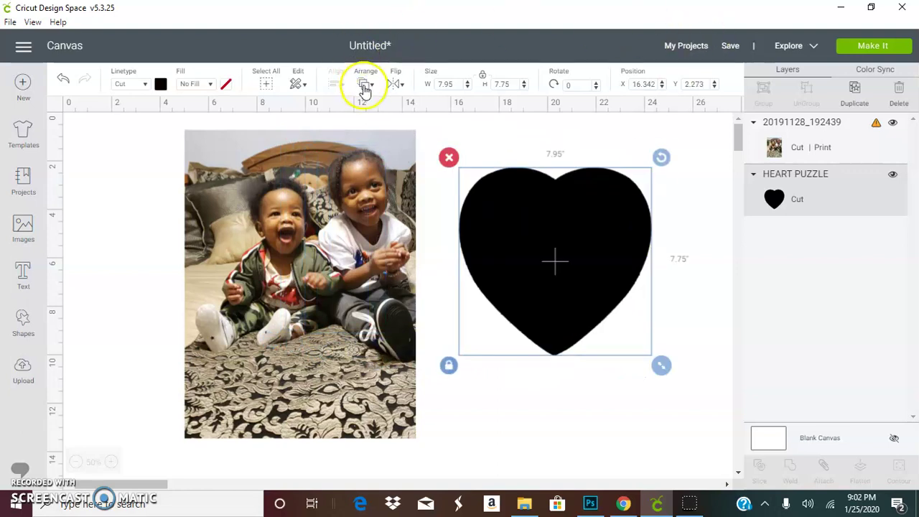
# Step: Send the heart to front and place it over the kids in the photo
pyautogui.click(365, 85)
pyautogui.click(401, 165)
pyautogui.moveTo(535, 225); pyautogui.dragTo(318, 215)
# Step: Slice the heart and photo together, delete the leftover photo frame, and move the black heart aside
pyautogui.click(415, 195)
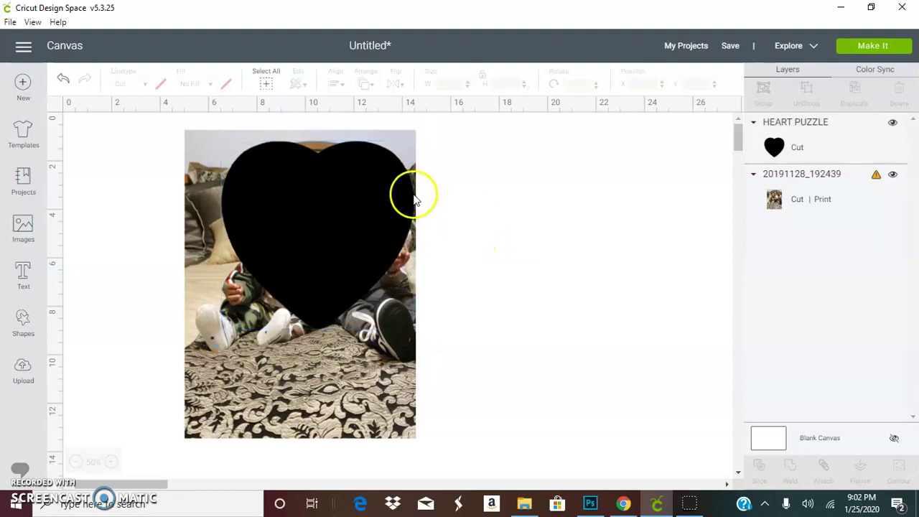
pyautogui.moveTo(117, 145); pyautogui.dragTo(352, 301)
pyautogui.rightClick(352, 302)
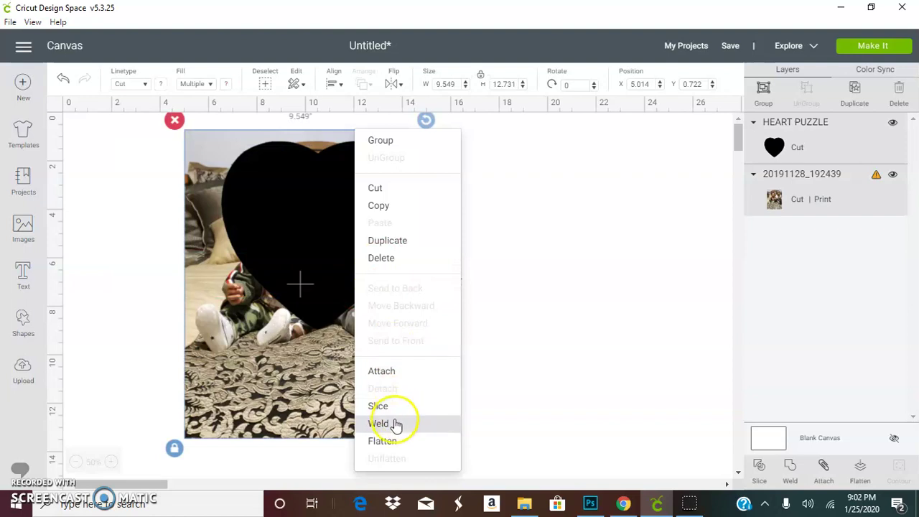
pyautogui.click(394, 406)
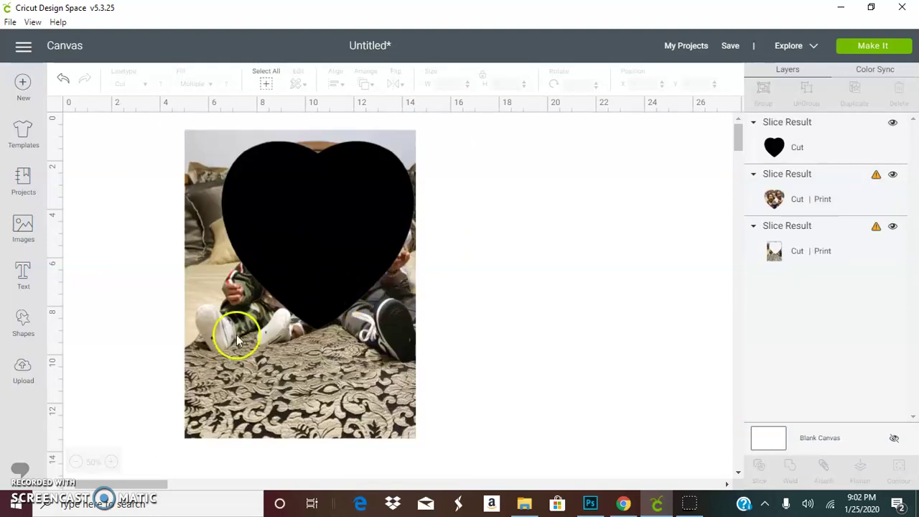
pyautogui.moveTo(236, 339); pyautogui.dragTo(483, 338)
pyautogui.click(421, 136)
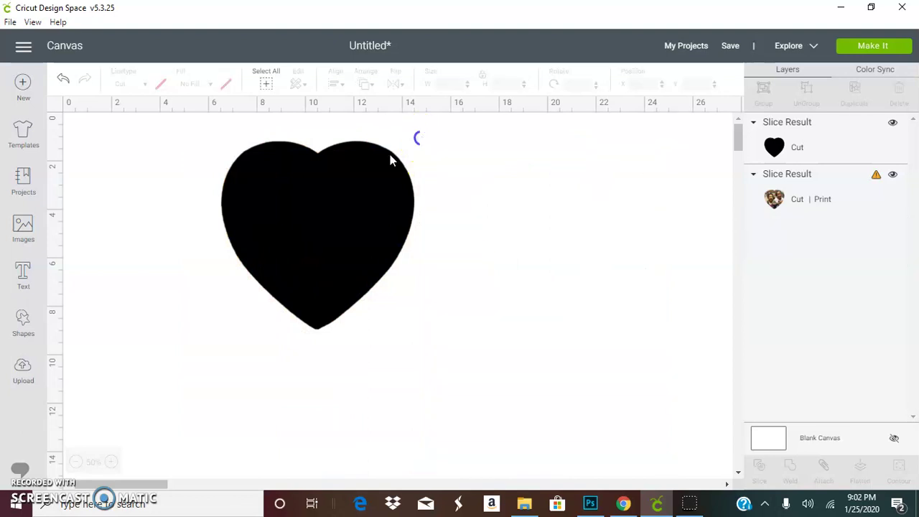
pyautogui.moveTo(390, 159); pyautogui.dragTo(568, 223)
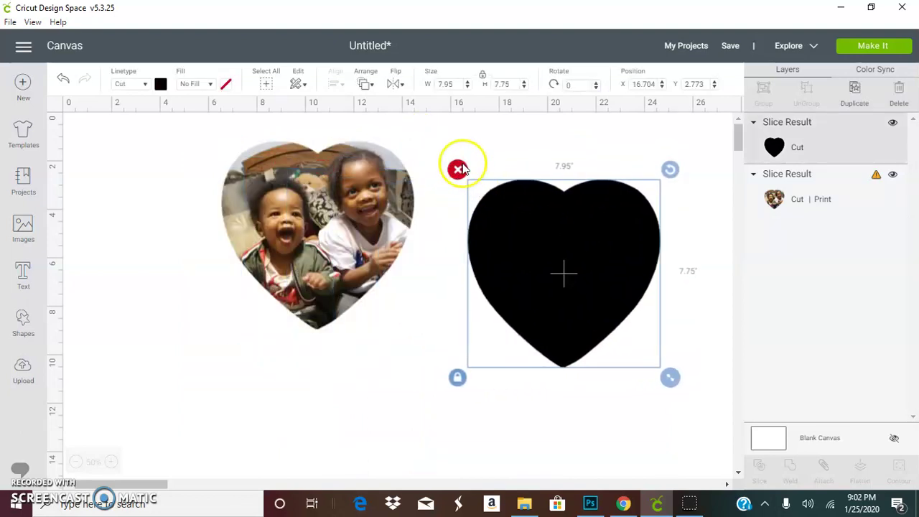
# Step: Delete the black heart, move the photo heart upper left, and check its size warning
pyautogui.click(458, 169)
pyautogui.moveTo(285, 203); pyautogui.dragTo(197, 209)
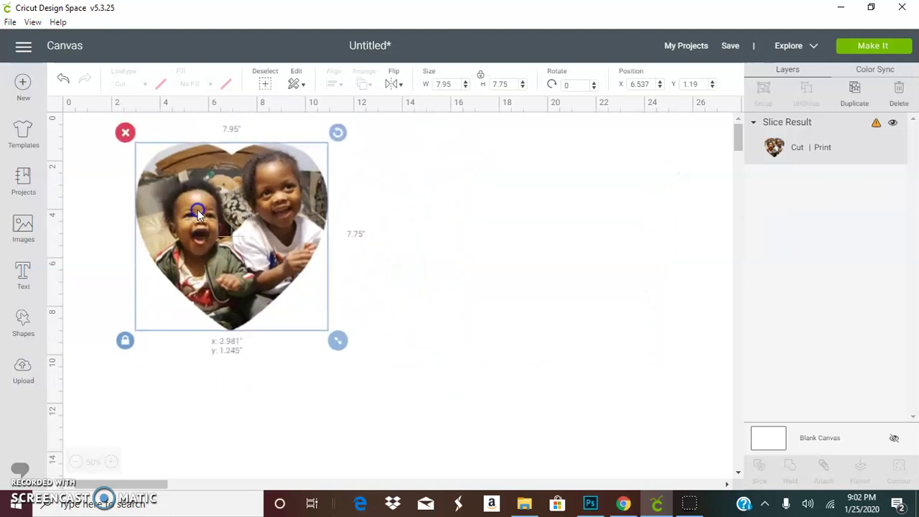
pyautogui.click(877, 128)
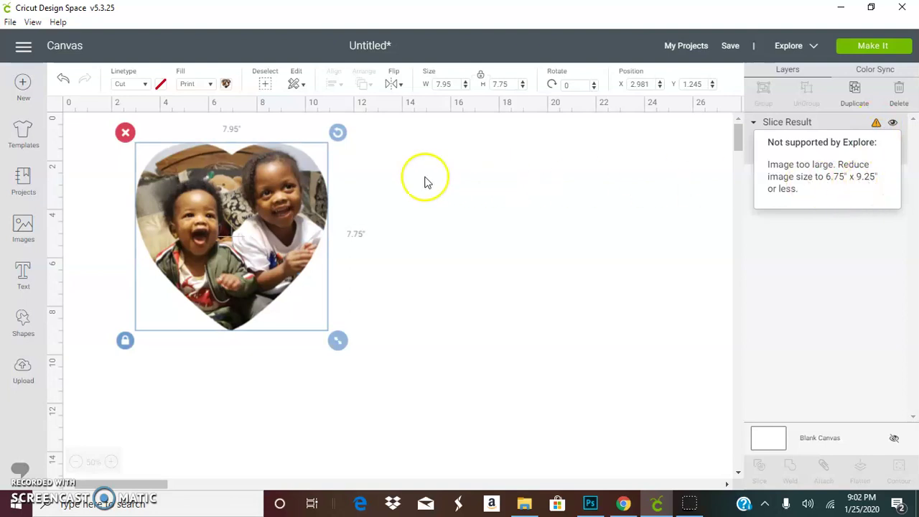
# Step: Duplicate the photo heart and place the copy to the right of the original
pyautogui.rightClick(204, 206)
pyautogui.click(237, 147)
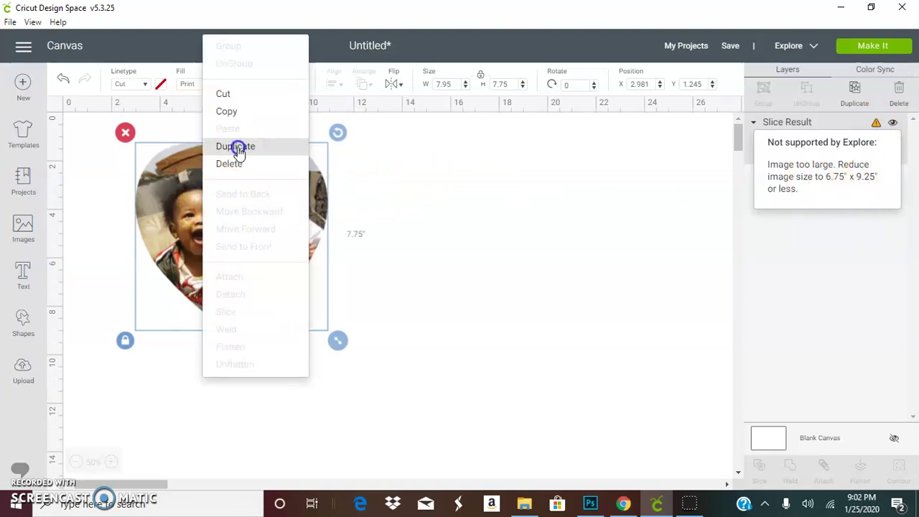
pyautogui.moveTo(244, 205); pyautogui.dragTo(552, 239)
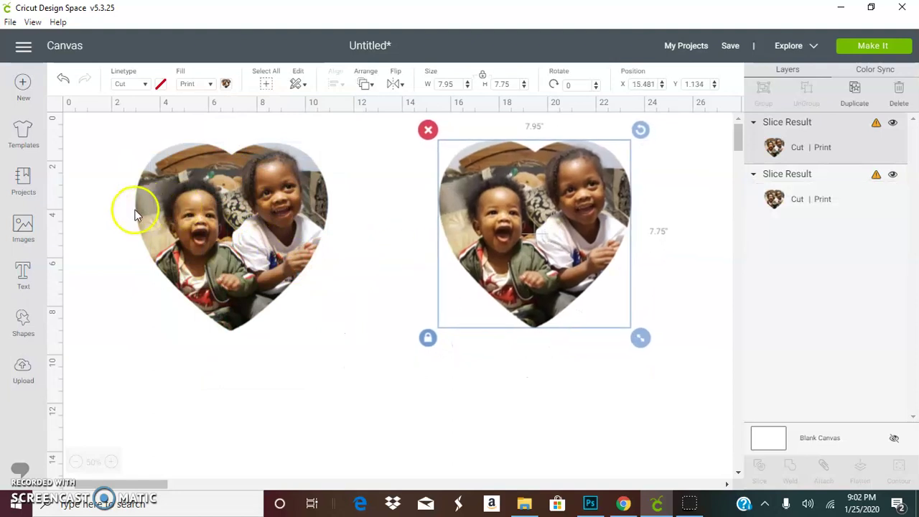
pyautogui.click(24, 320)
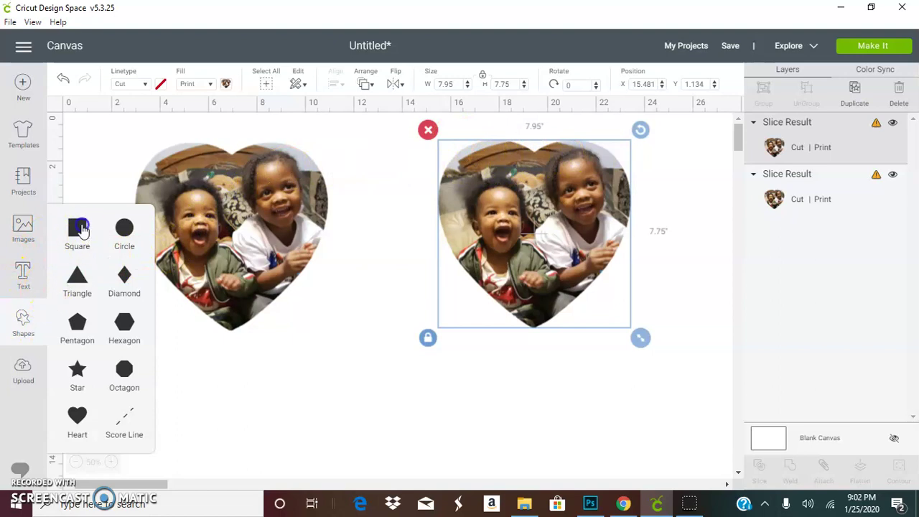
# Step: Add a square about 7.4 inches over the left heart's lower half and hide the right heart
pyautogui.click(77, 228)
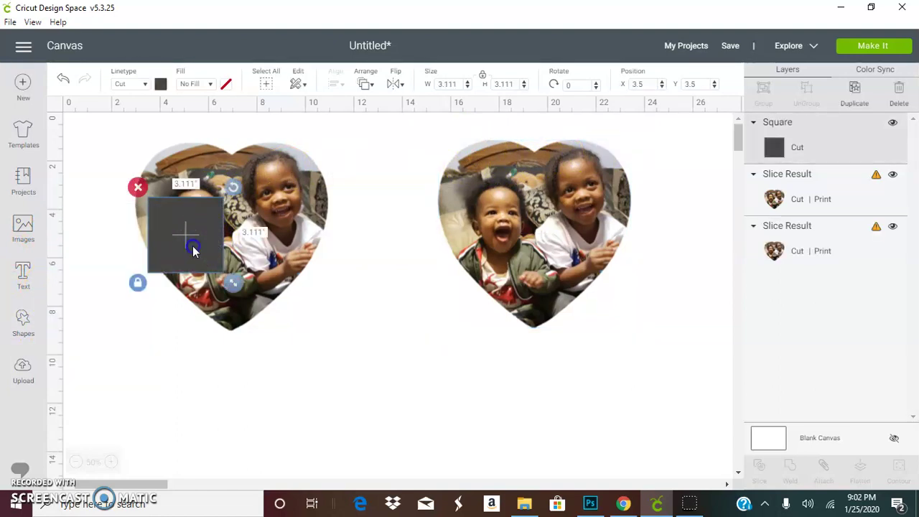
pyautogui.moveTo(191, 246); pyautogui.dragTo(207, 295)
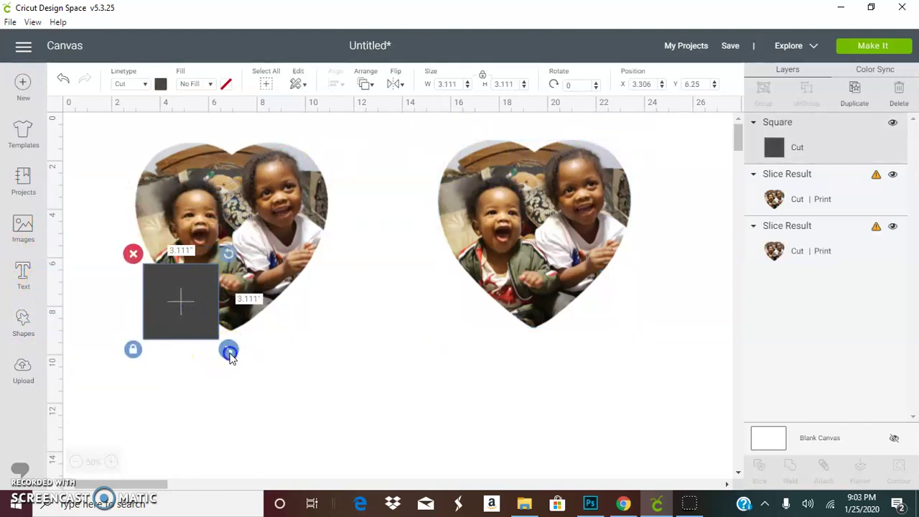
pyautogui.moveTo(228, 349); pyautogui.dragTo(332, 398)
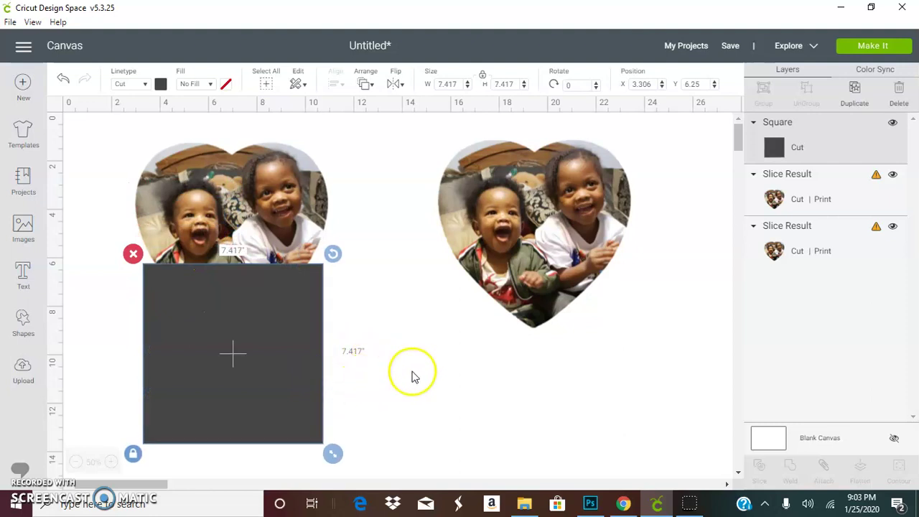
pyautogui.moveTo(580, 241); pyautogui.dragTo(646, 242)
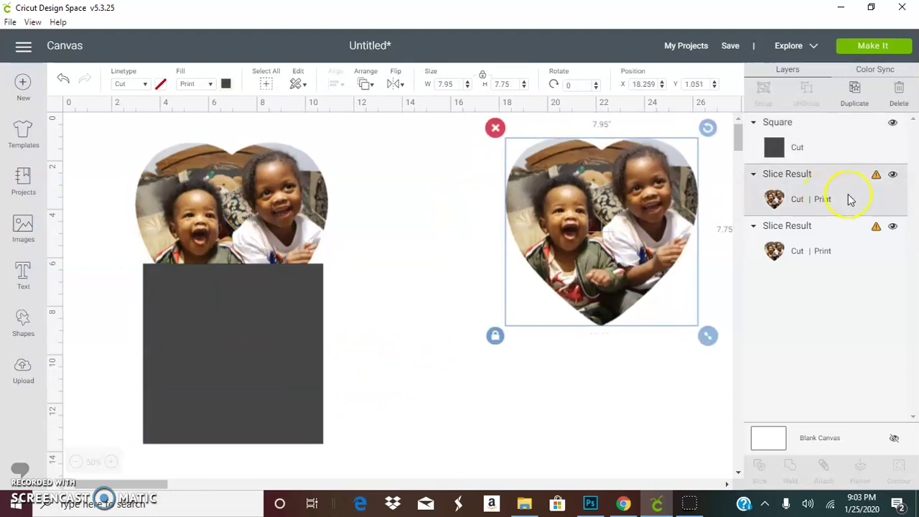
pyautogui.click(892, 175)
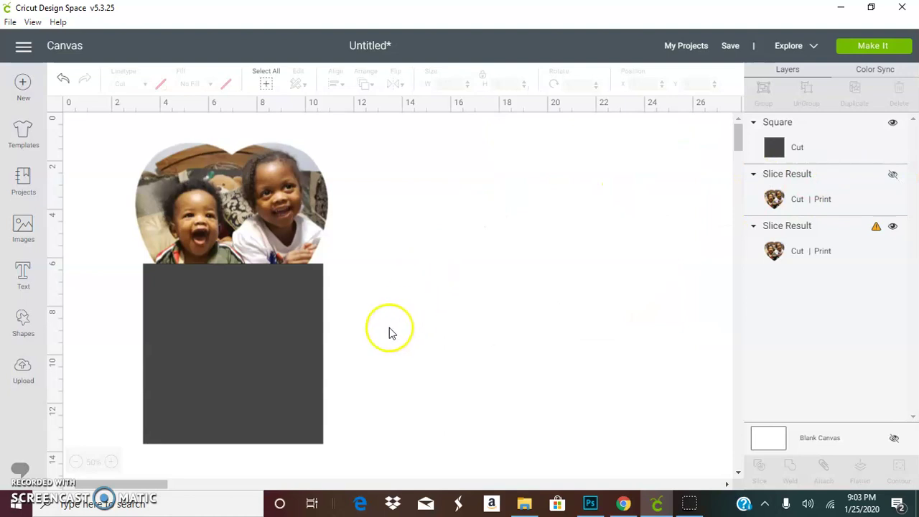
# Step: Slice the left photo heart with the square and pull the V-shaped piece away
pyautogui.moveTo(351, 370); pyautogui.dragTo(232, 148)
pyautogui.rightClick(263, 208)
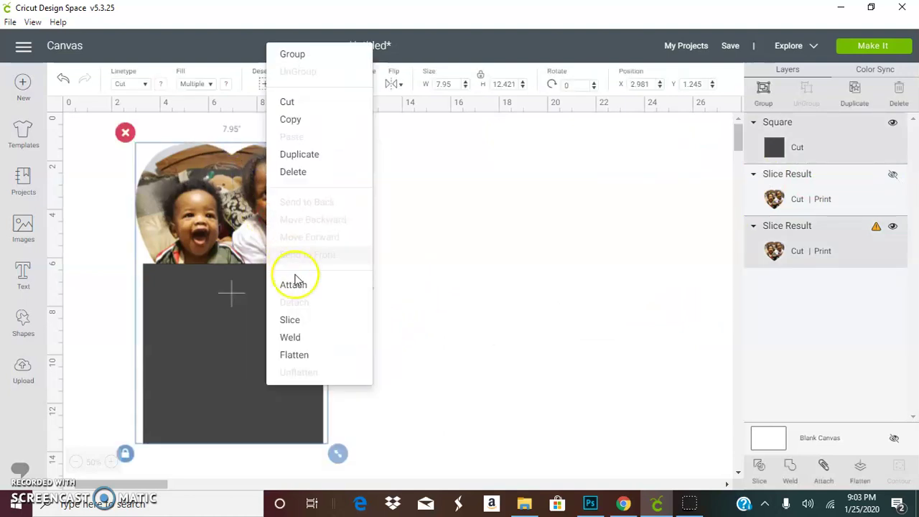
pyautogui.click(300, 321)
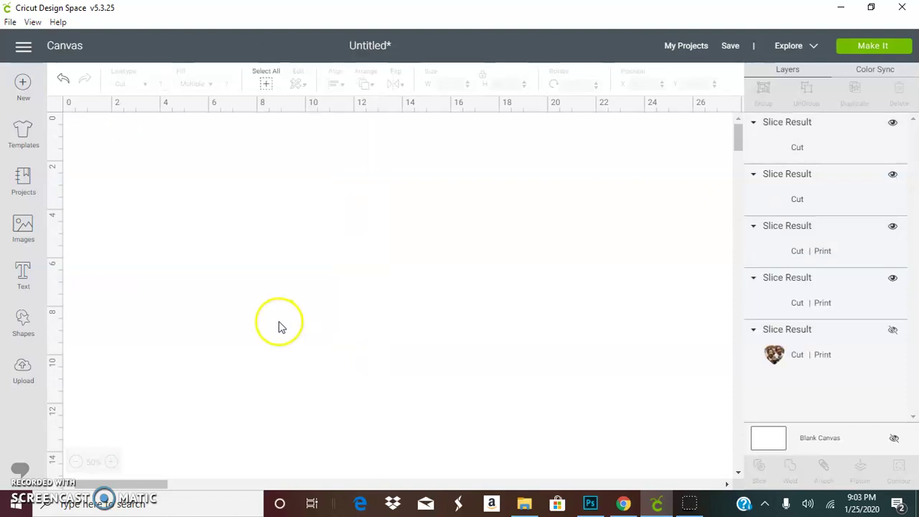
pyautogui.moveTo(252, 320); pyautogui.dragTo(421, 332)
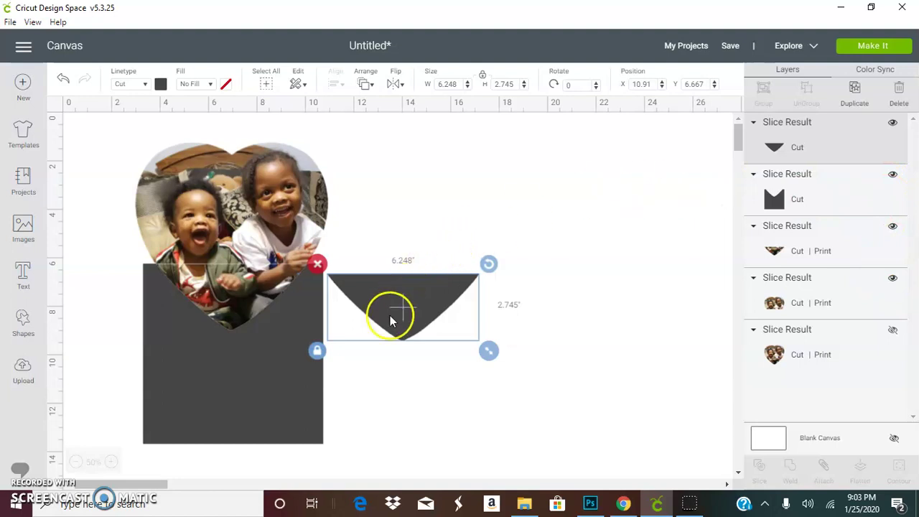
# Step: Delete the triangle and V-notched grey scraps, then arrange the top and bottom photo pieces
pyautogui.moveTo(390, 312); pyautogui.dragTo(482, 319)
pyautogui.click(410, 263)
pyautogui.moveTo(323, 293); pyautogui.dragTo(570, 337)
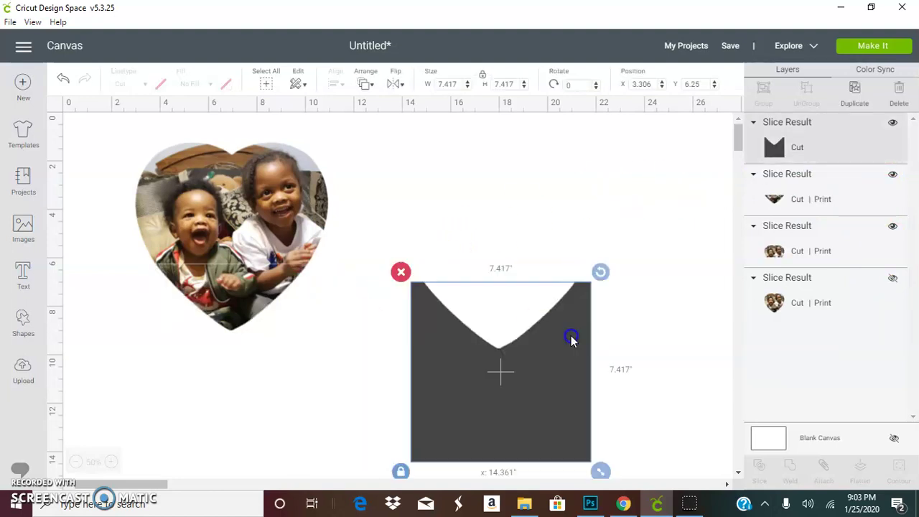
pyautogui.click(399, 273)
pyautogui.moveTo(264, 281); pyautogui.dragTo(350, 329)
pyautogui.moveTo(299, 235); pyautogui.dragTo(397, 237)
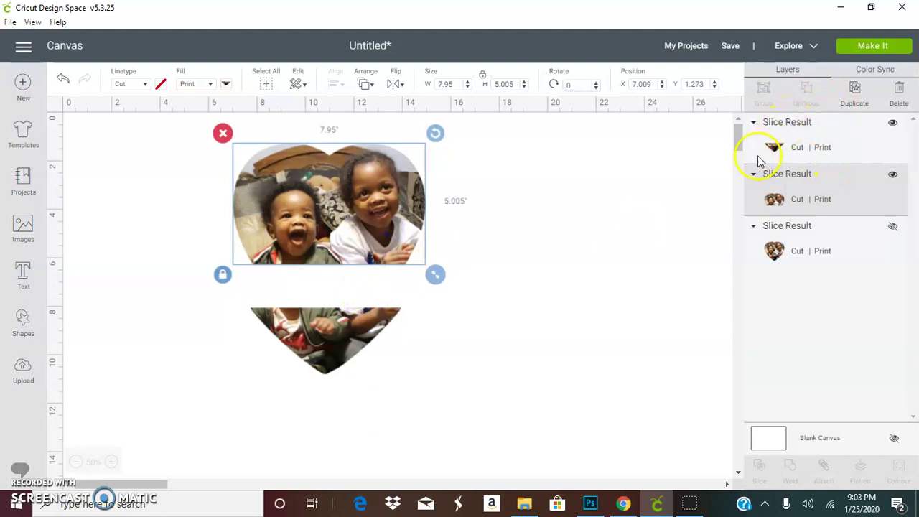
# Step: Turn on Mirror for both heart-piece mats and continue to the Print step
pyautogui.click(887, 50)
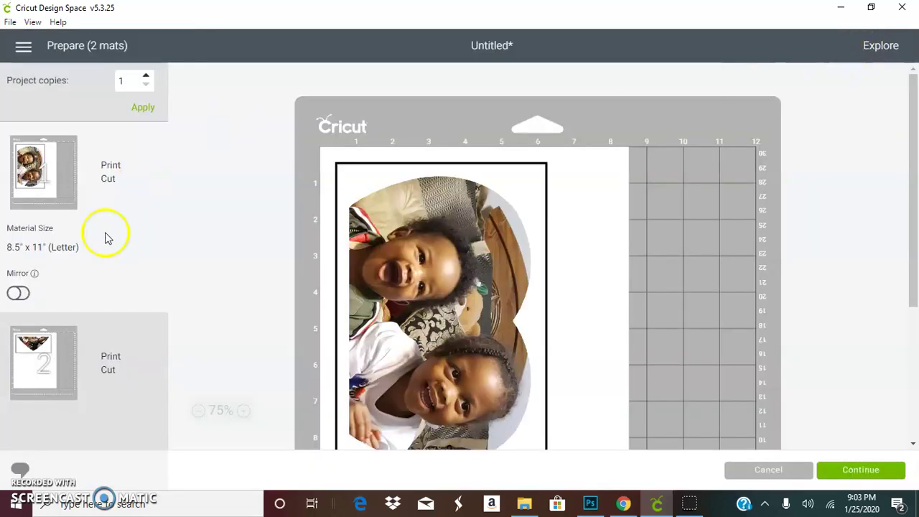
pyautogui.click(18, 293)
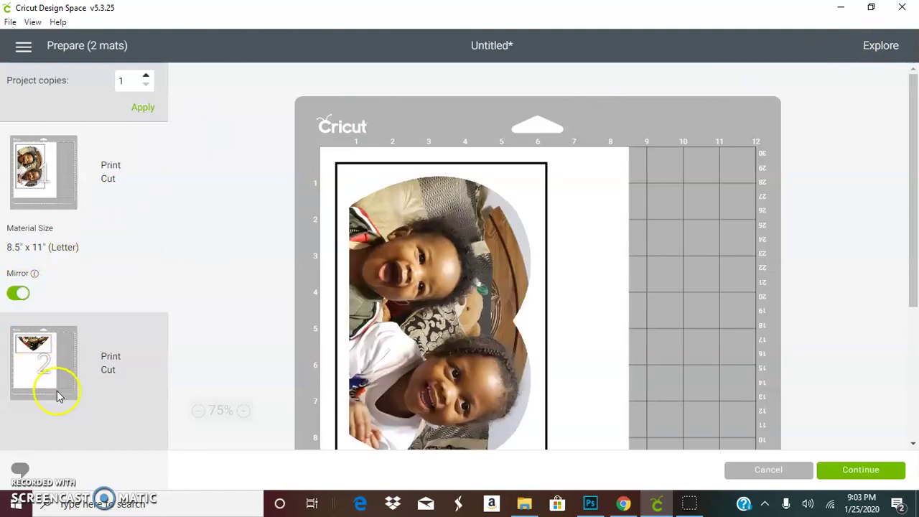
pyautogui.click(56, 390)
pyautogui.click(20, 394)
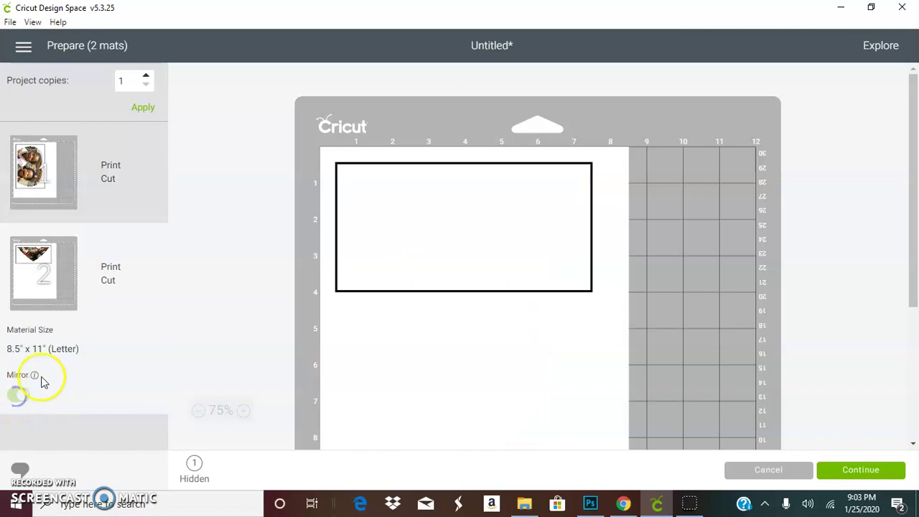
pyautogui.click(65, 179)
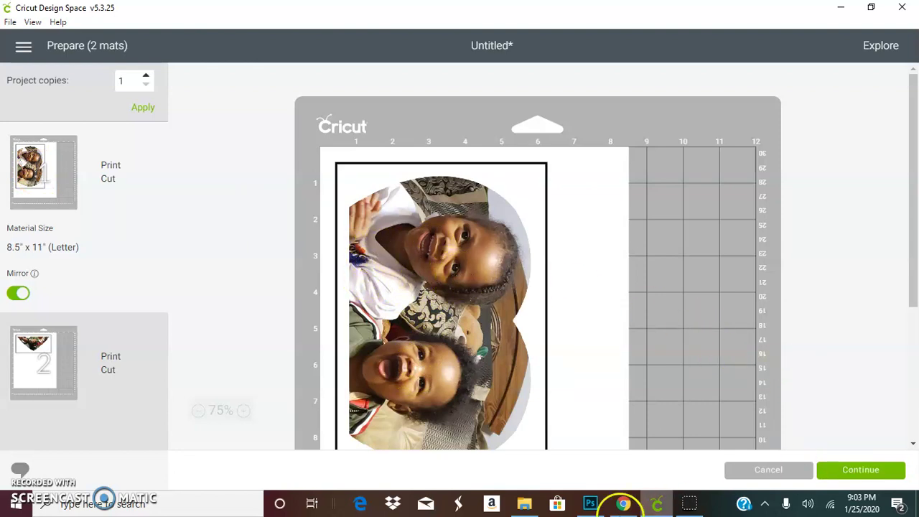
pyautogui.click(850, 477)
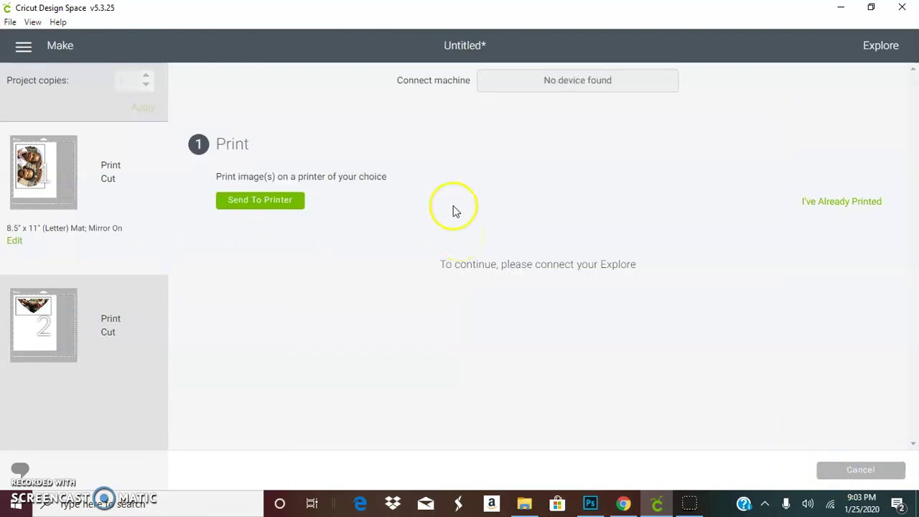
pyautogui.click(15, 241)
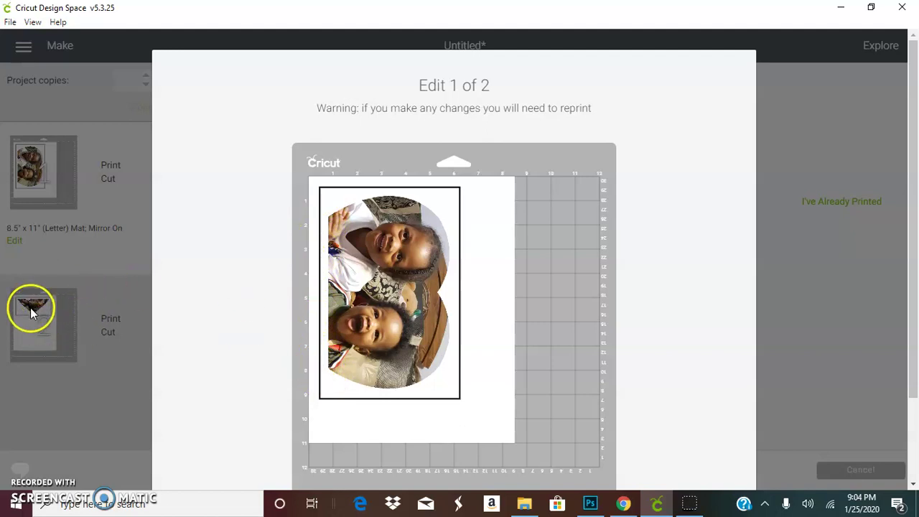
pyautogui.scroll(-3, 387, 404)
pyautogui.click(655, 450)
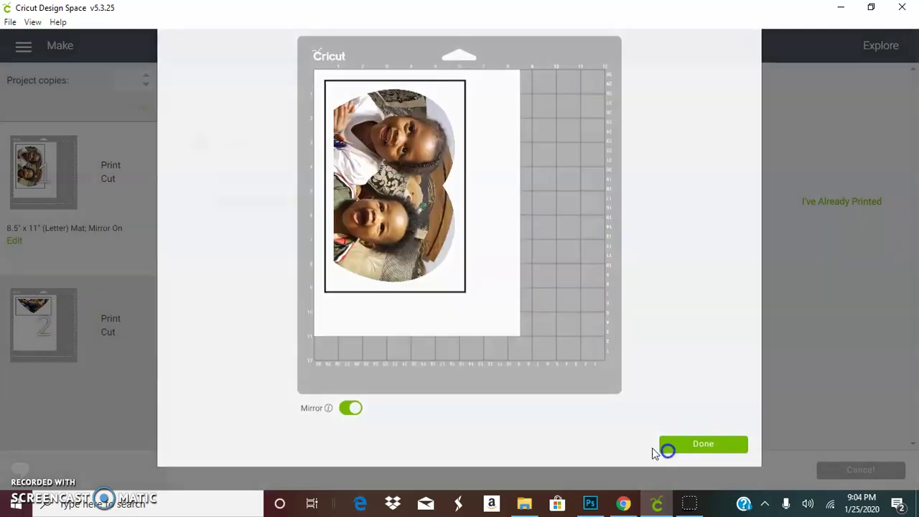
pyautogui.click(38, 310)
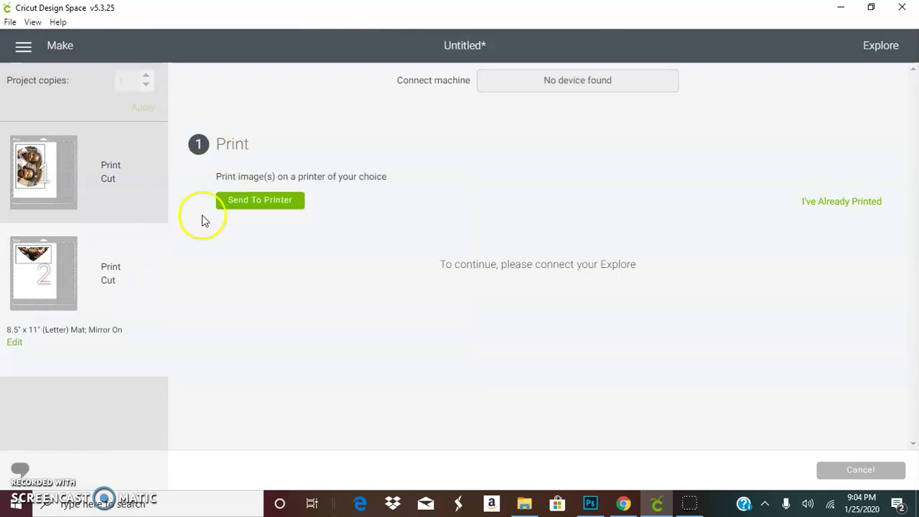
pyautogui.click(30, 278)
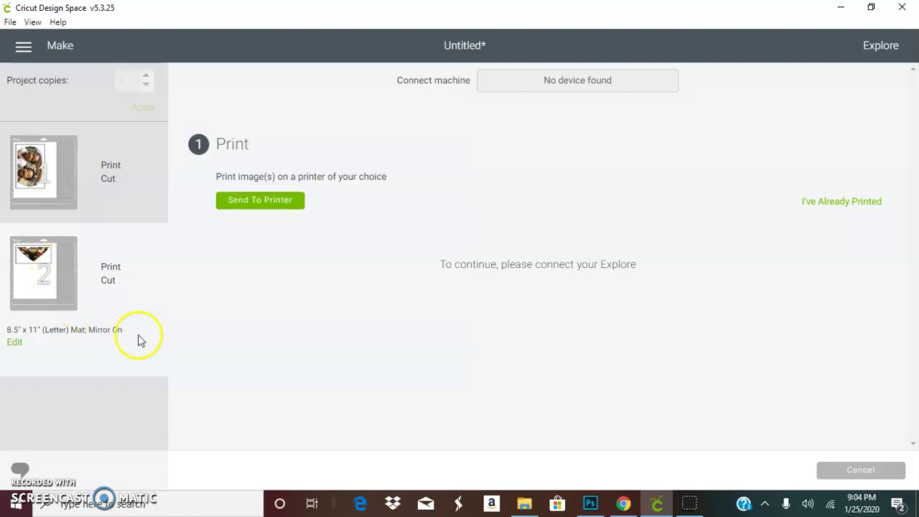
pyautogui.moveTo(32, 269)
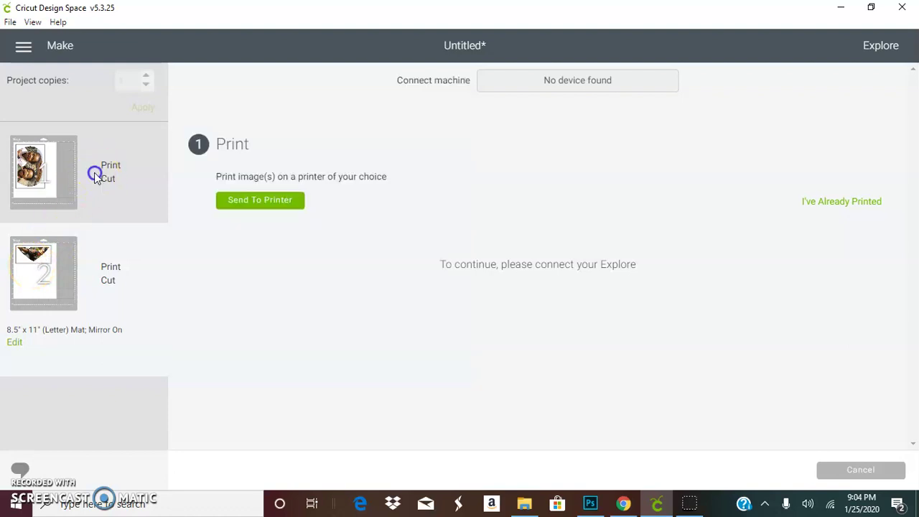
pyautogui.click(94, 172)
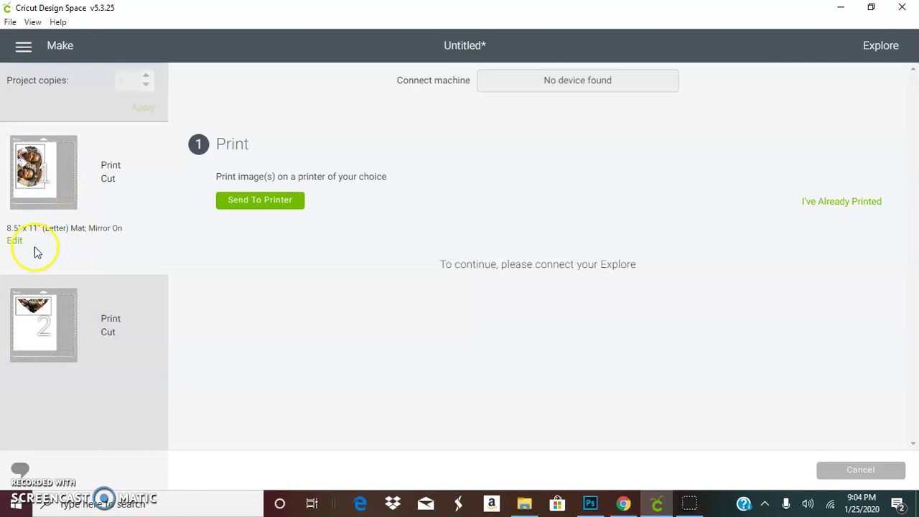
pyautogui.click(16, 240)
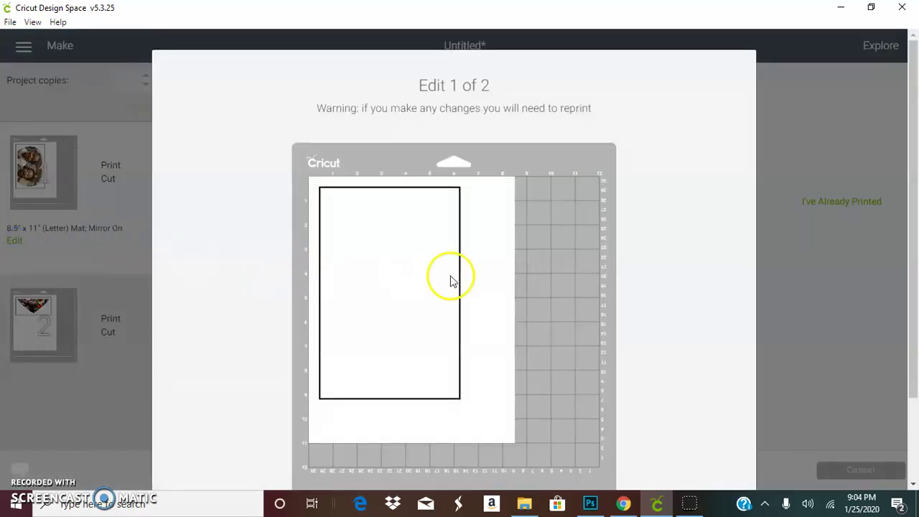
pyautogui.scroll(-3, 470, 289)
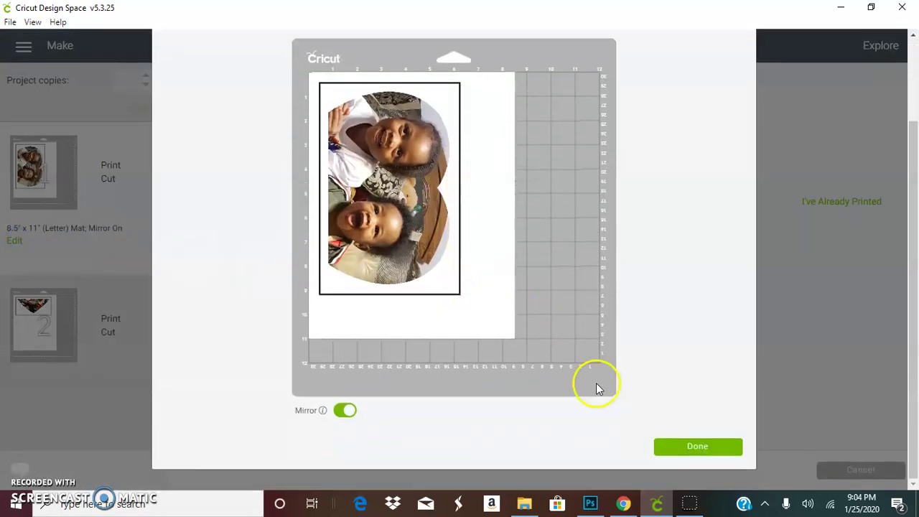
pyautogui.click(711, 446)
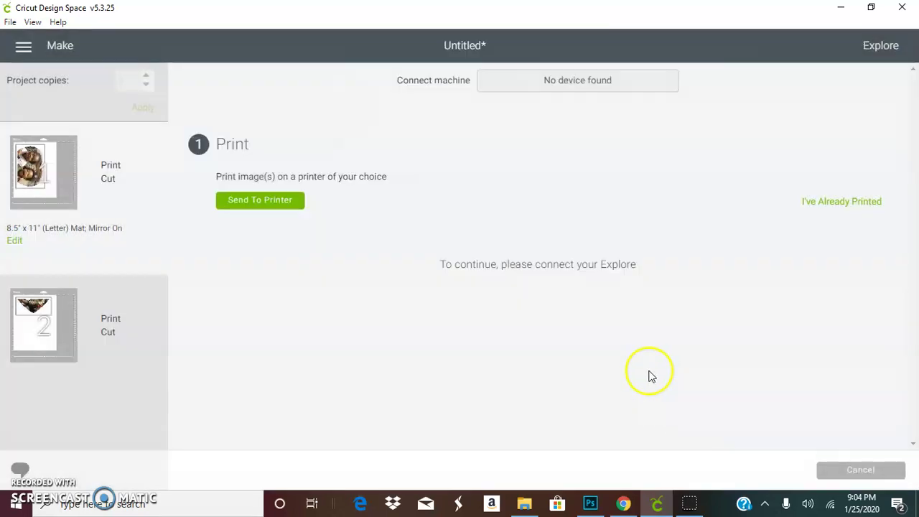
# Step: Print the first mirrored mat to the Canon MX470 with Add Bleed turned on
pyautogui.click(256, 205)
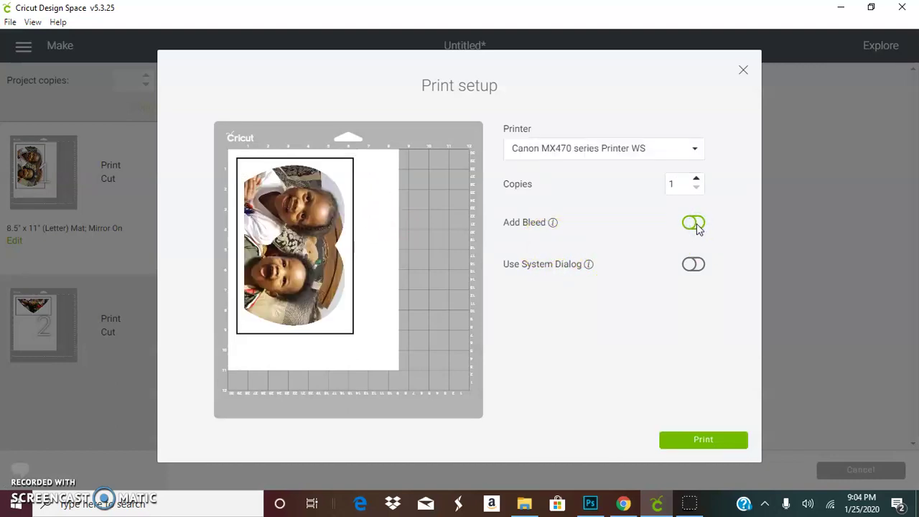
pyautogui.click(694, 223)
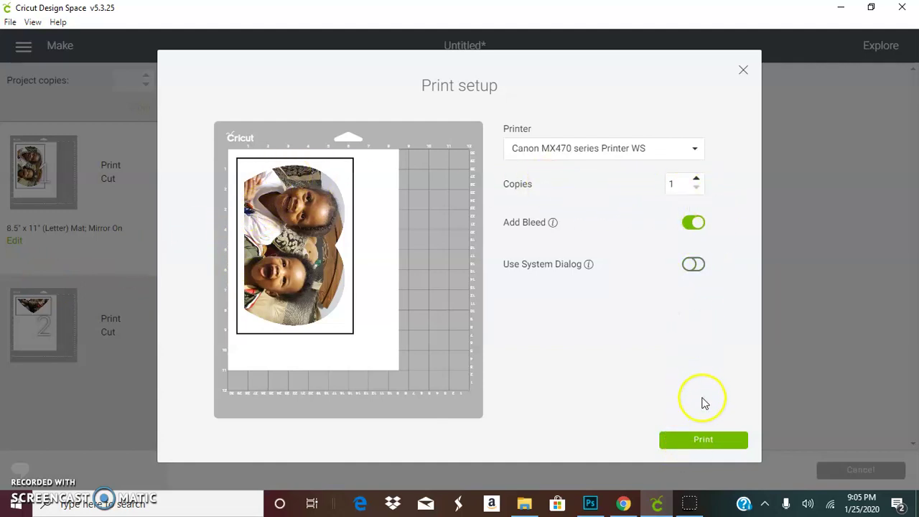
pyautogui.click(73, 319)
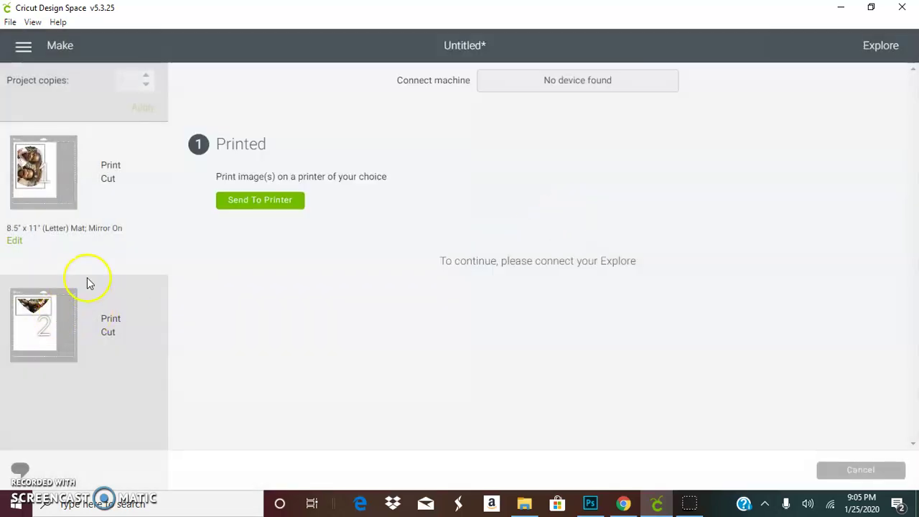
pyautogui.click(40, 309)
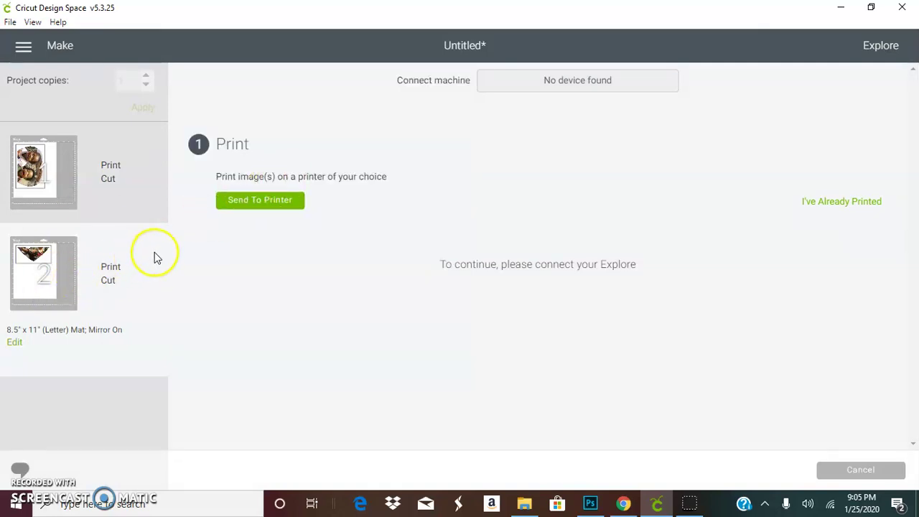
pyautogui.moveTo(75, 300)
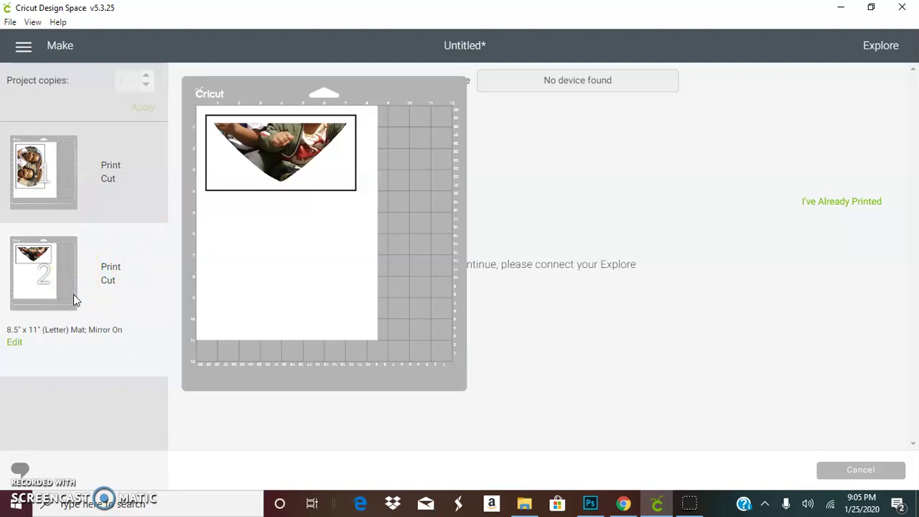
pyautogui.click(41, 170)
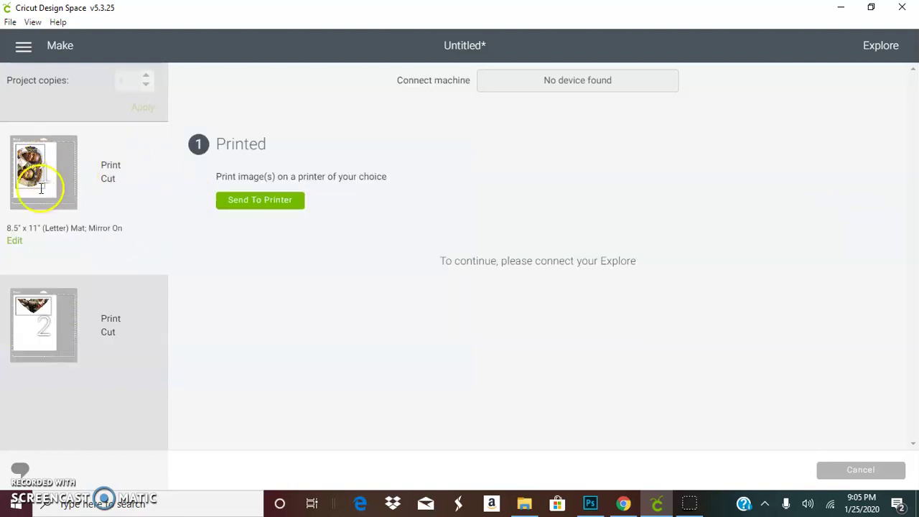
pyautogui.click(12, 242)
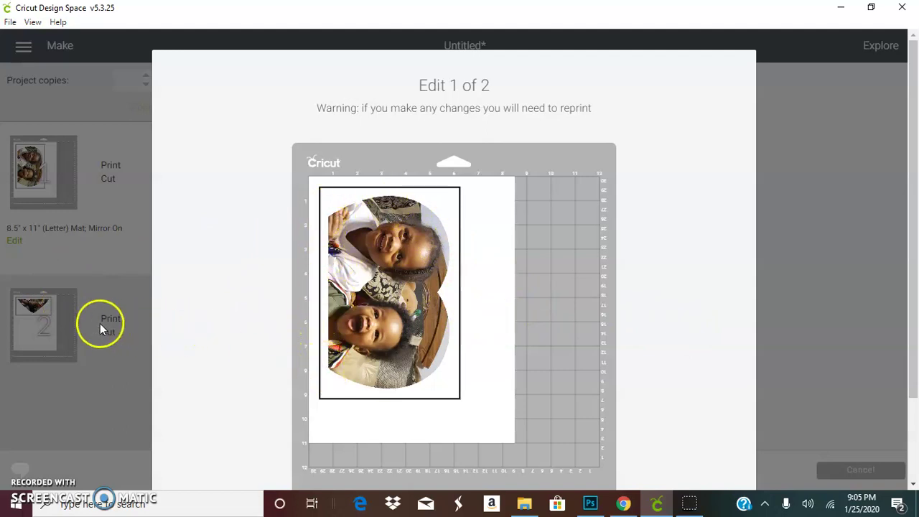
pyautogui.scroll(-3, 720, 349)
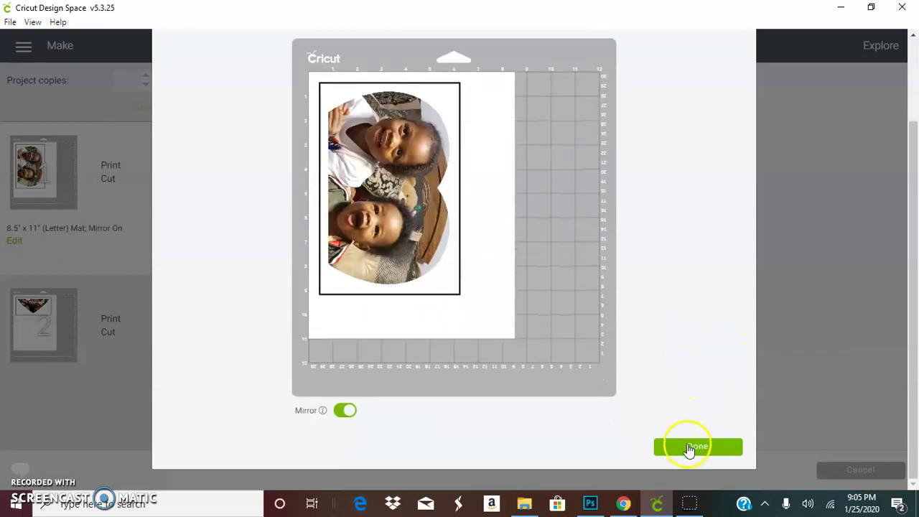
pyautogui.click(691, 445)
pyautogui.click(50, 316)
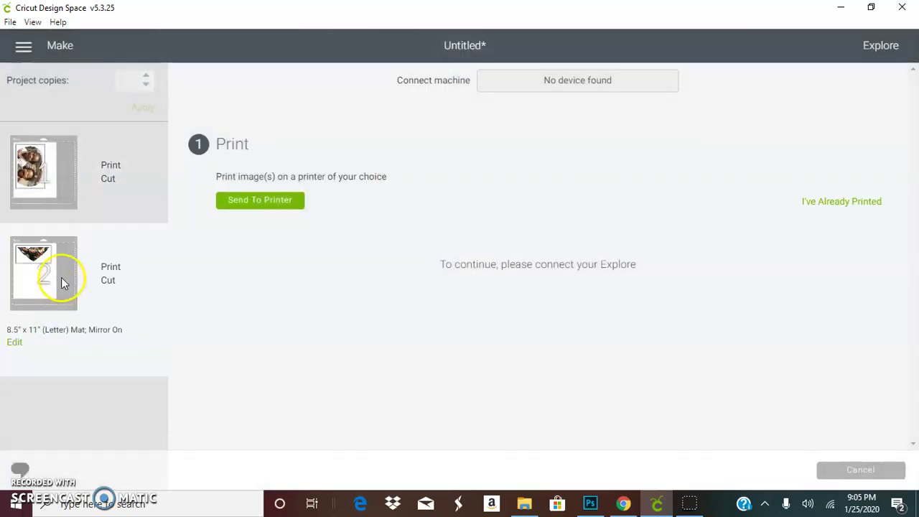
pyautogui.click(16, 343)
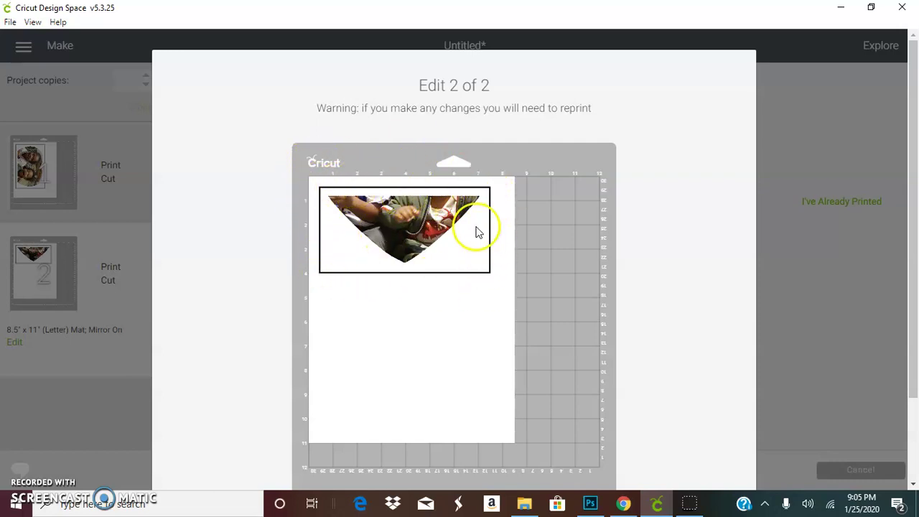
pyautogui.scroll(-2, 477, 231)
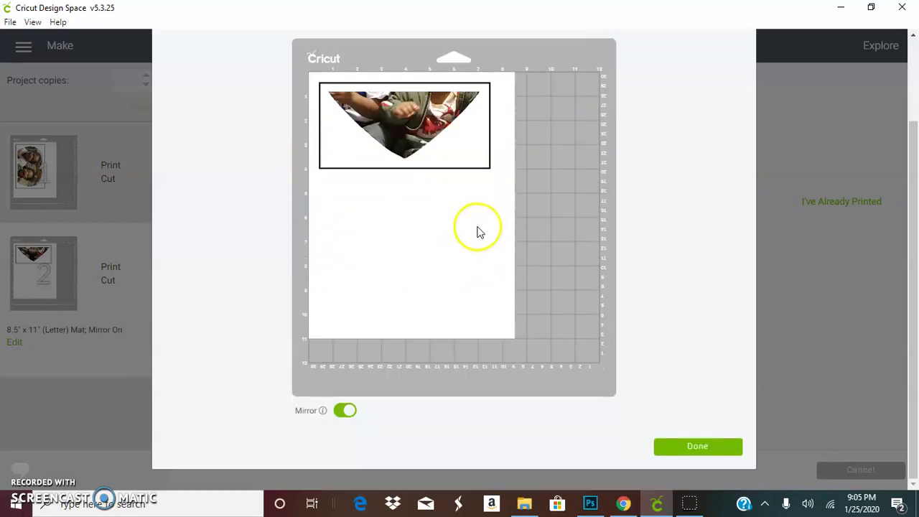
pyautogui.click(687, 446)
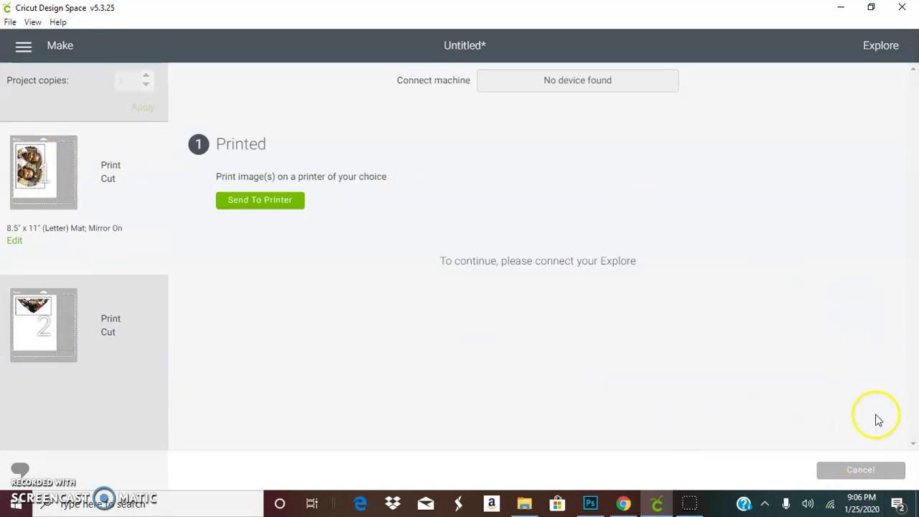
# Step: Cancel the cutting job and return from mat preparation to the design canvas
pyautogui.click(848, 462)
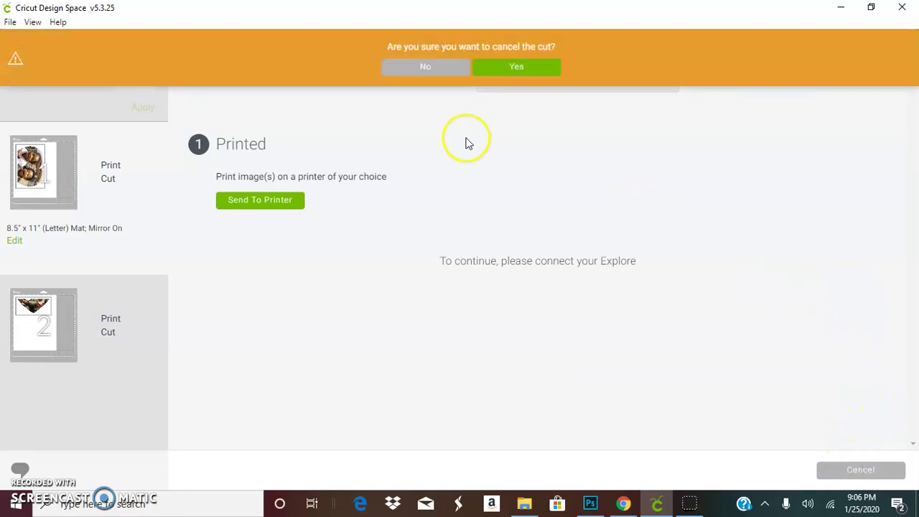
pyautogui.click(518, 67)
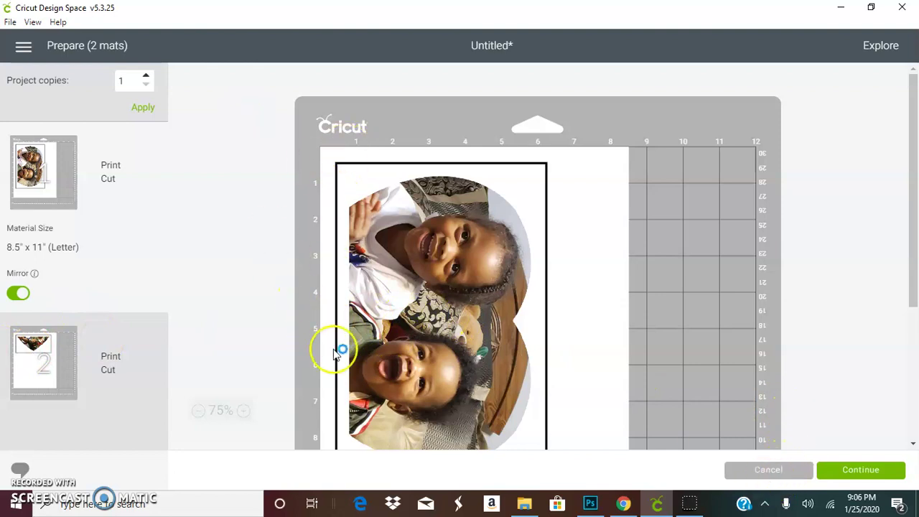
pyautogui.click(763, 471)
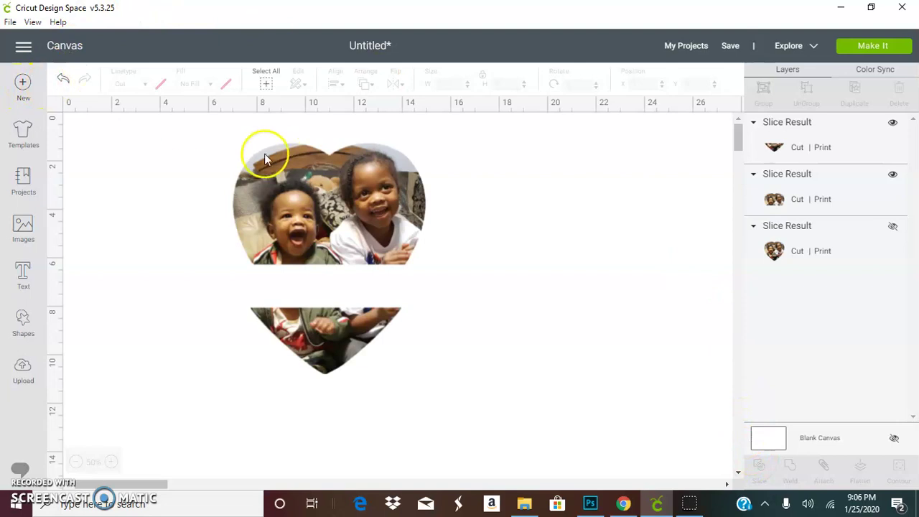
# Step: Delete the two heart slices, unhide the whole heart, duplicate it, hide the copy, and reposition it
pyautogui.moveTo(217, 119); pyautogui.dragTo(380, 383)
pyautogui.click(222, 135)
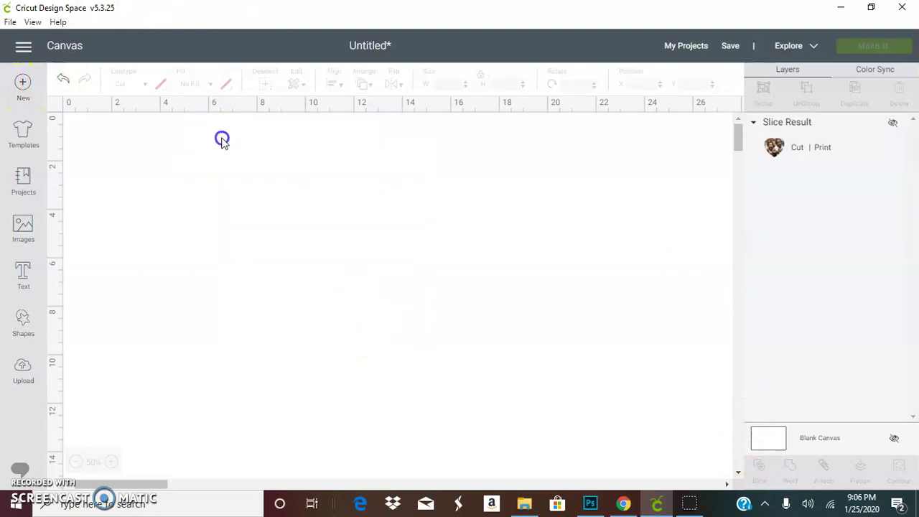
pyautogui.click(892, 122)
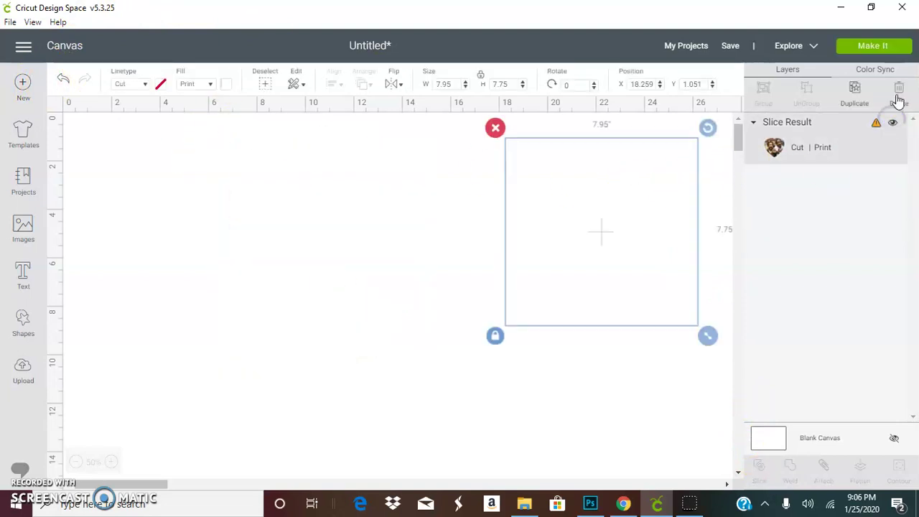
pyautogui.click(858, 89)
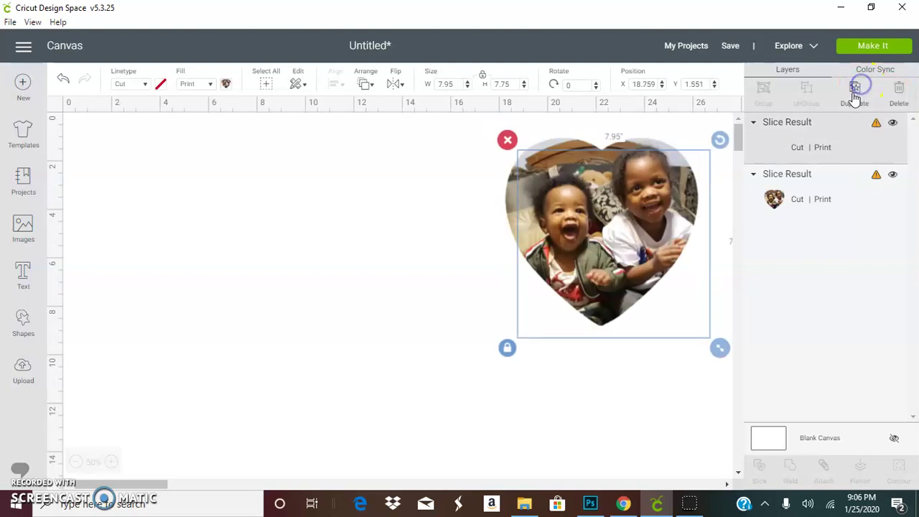
pyautogui.click(893, 122)
pyautogui.moveTo(511, 216); pyautogui.dragTo(285, 192)
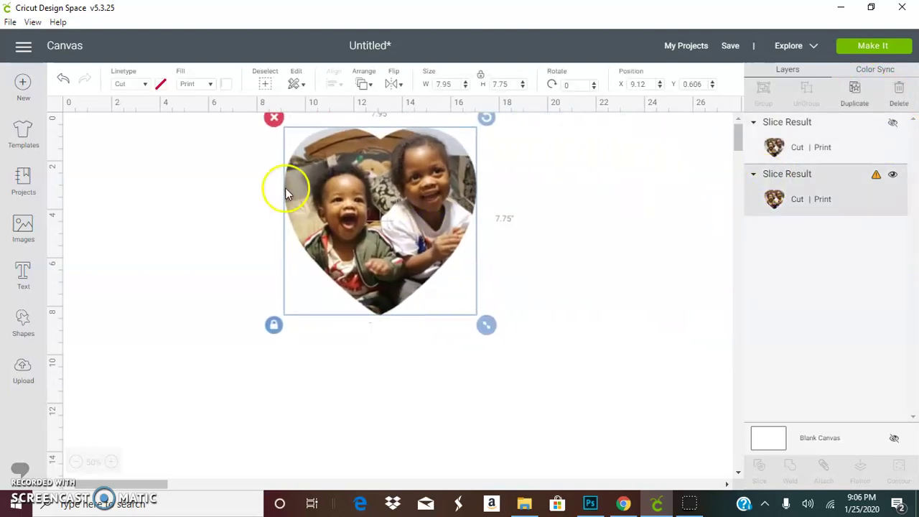
pyautogui.moveTo(449, 249); pyautogui.dragTo(446, 290)
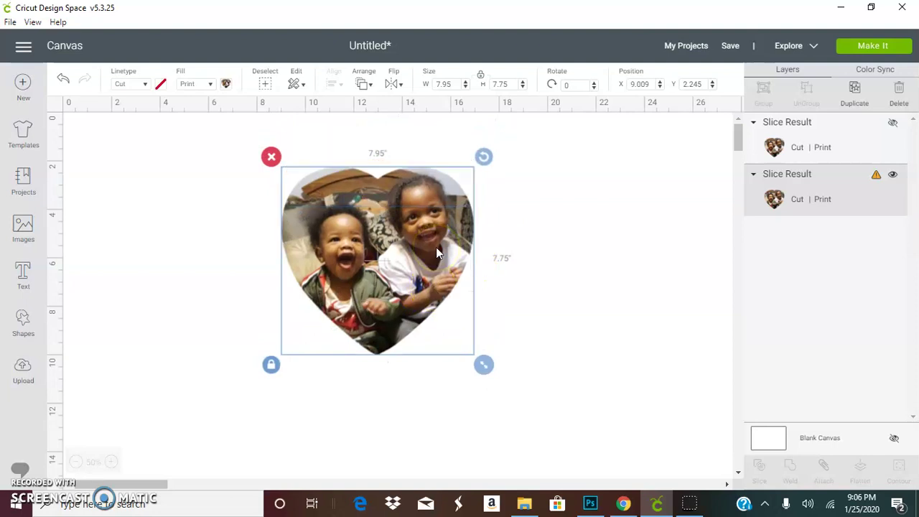
# Step: Add an unlocked square sized 6.75 wide by 9.25 inches high
pyautogui.click(29, 323)
pyautogui.click(76, 226)
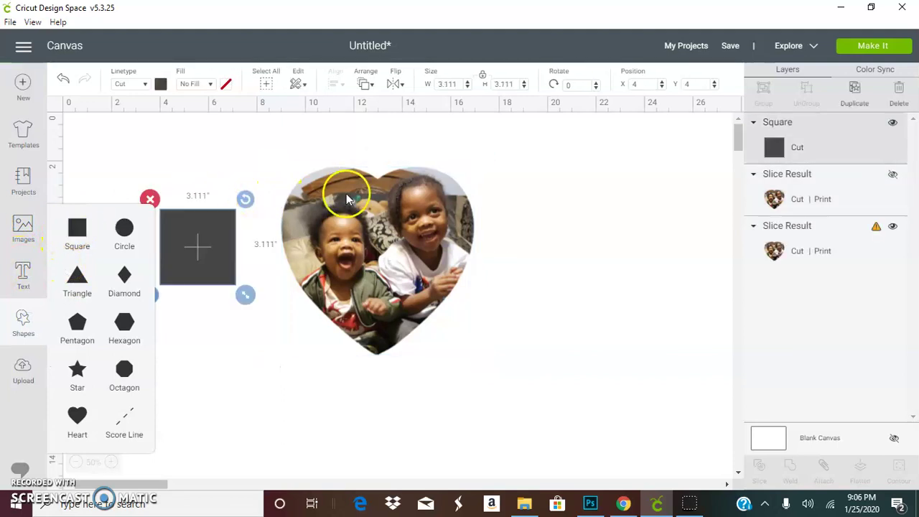
pyautogui.click(484, 76)
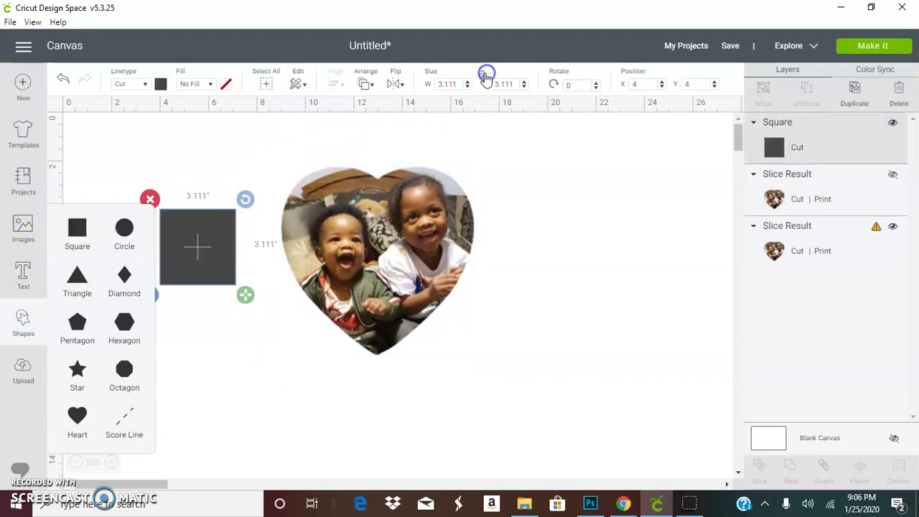
pyautogui.click(394, 86)
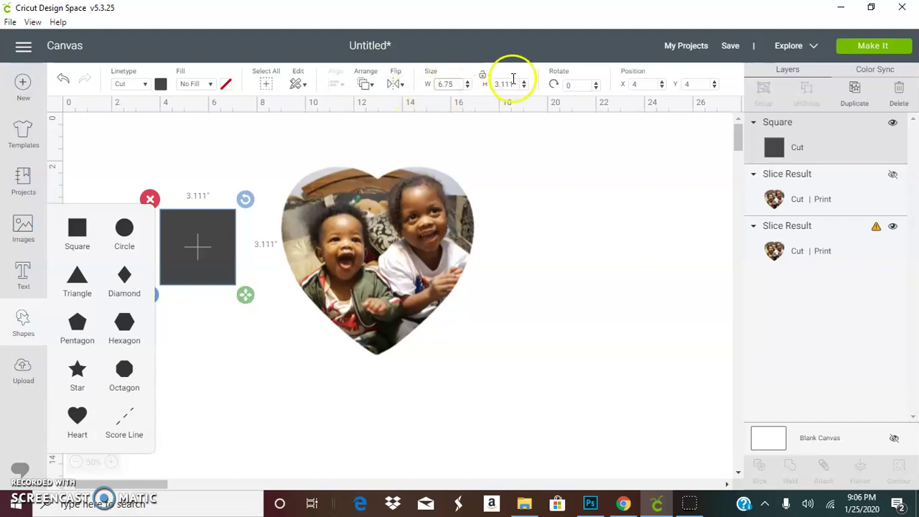
pyautogui.click(506, 84)
pyautogui.write('9.25')
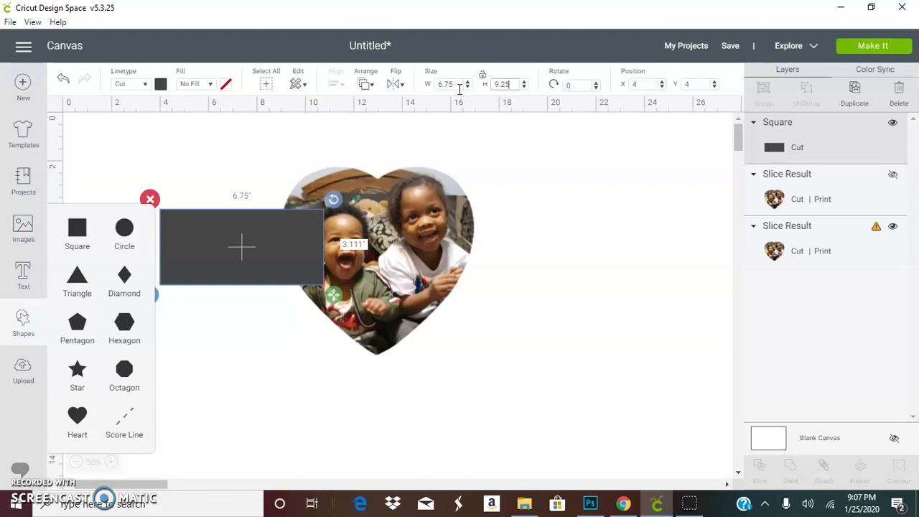
pyautogui.press('Return')
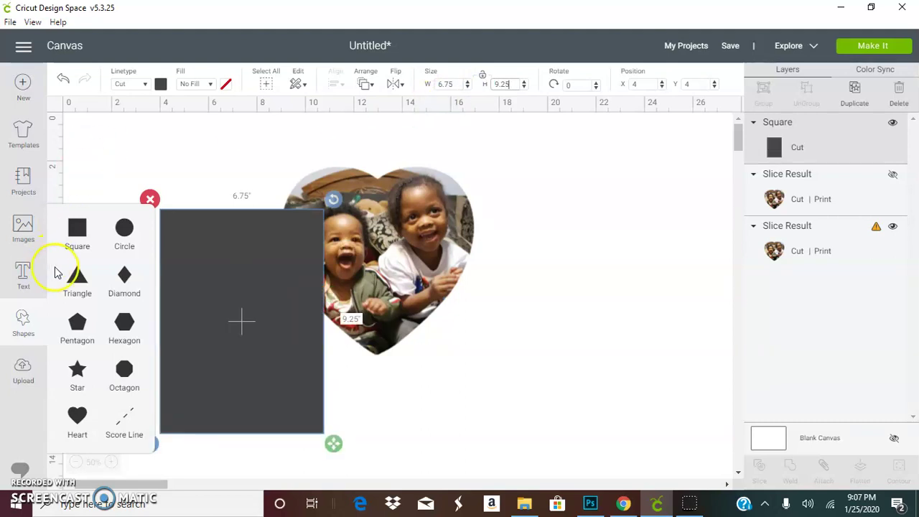
# Step: Rotate the rectangle 90° over the heart, leaving its tip showing, and select both
pyautogui.click(245, 249)
pyautogui.moveTo(245, 249); pyautogui.dragTo(200, 198)
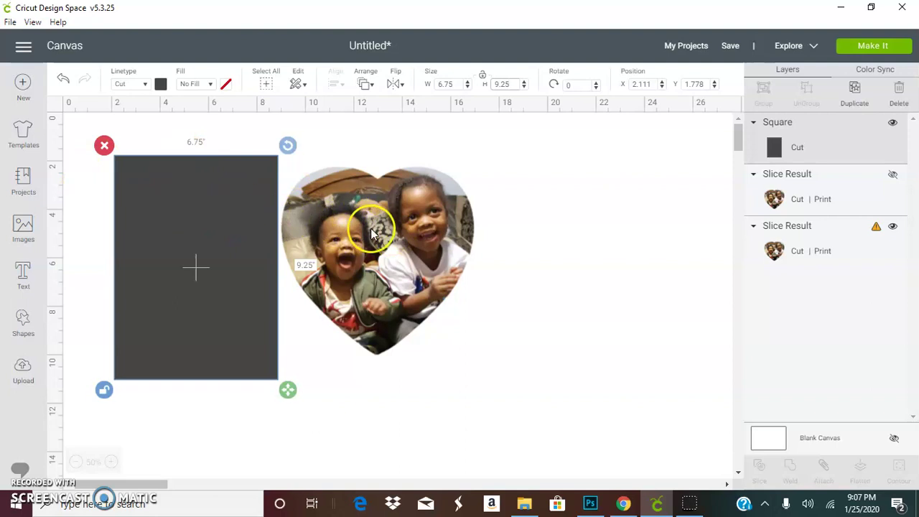
pyautogui.moveTo(372, 234); pyautogui.dragTo(491, 242)
pyautogui.moveTo(257, 242); pyautogui.dragTo(492, 239)
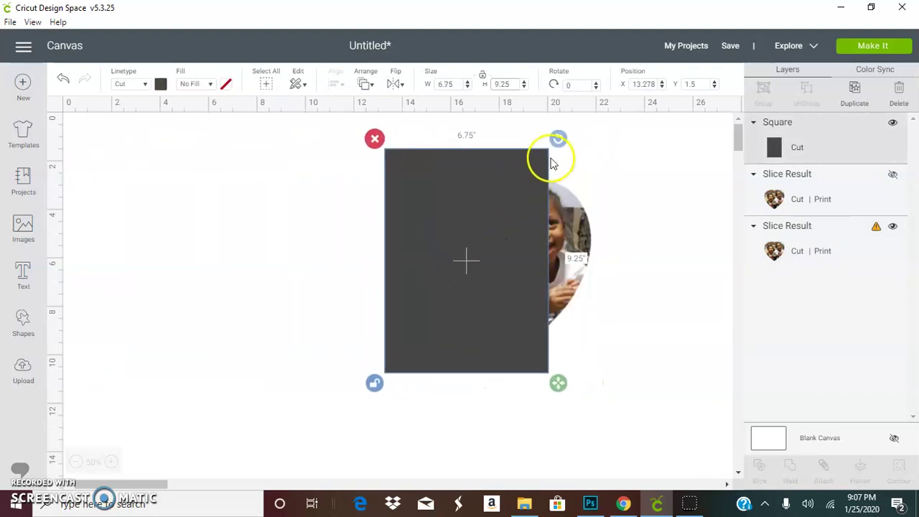
pyautogui.click(576, 84)
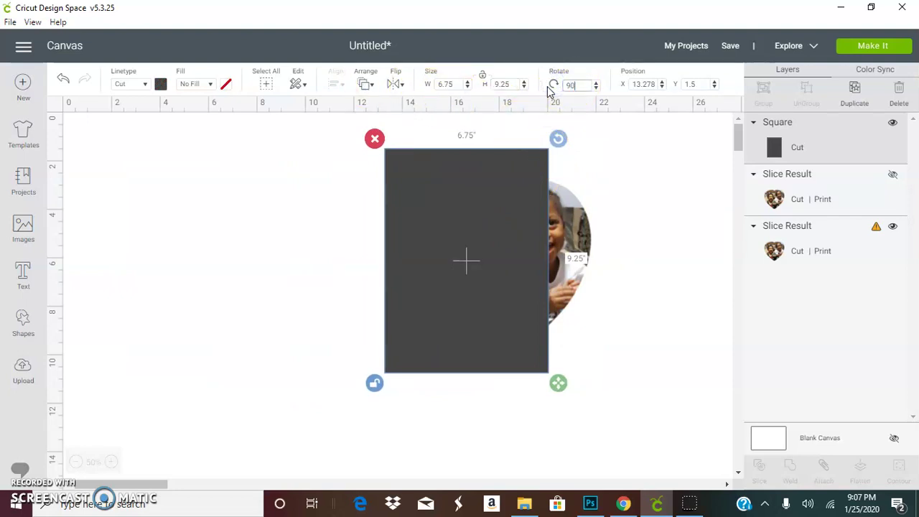
pyautogui.write('90')
pyautogui.press('Return')
pyautogui.moveTo(474, 249); pyautogui.dragTo(507, 242)
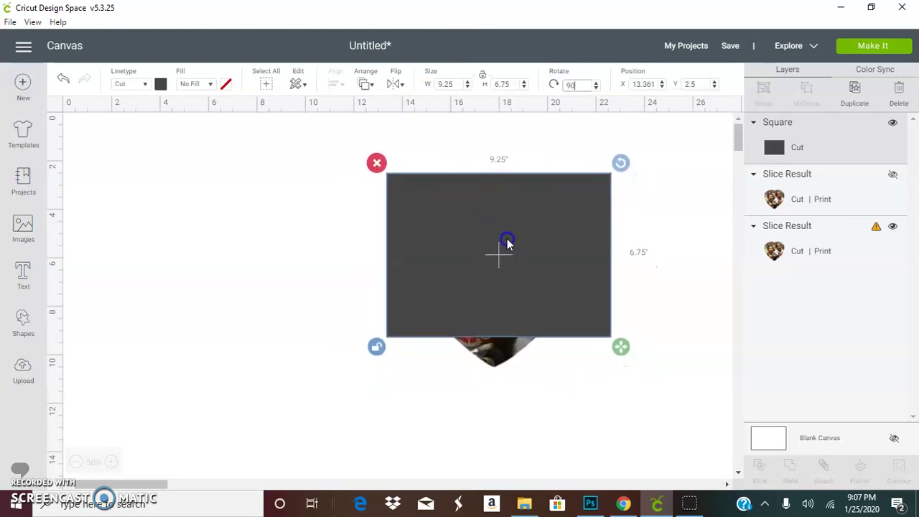
pyautogui.moveTo(494, 356); pyautogui.dragTo(490, 399)
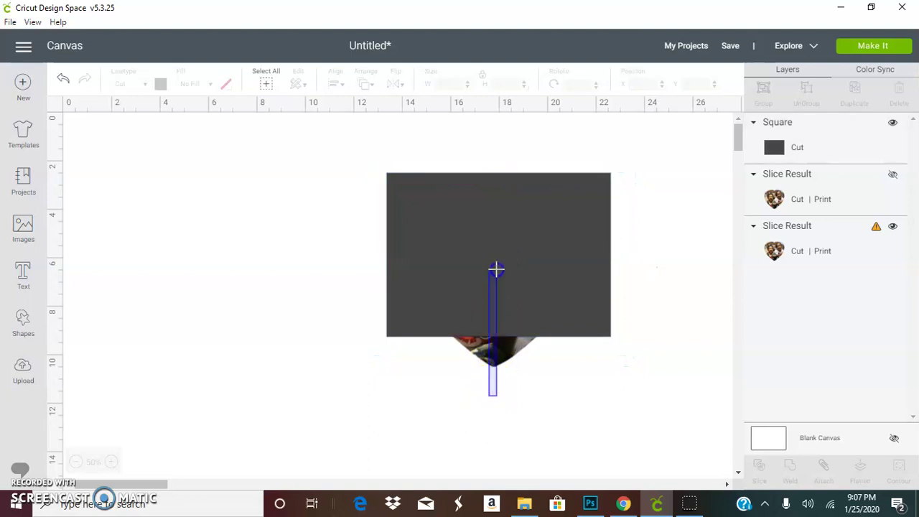
pyautogui.moveTo(496, 270); pyautogui.dragTo(497, 270)
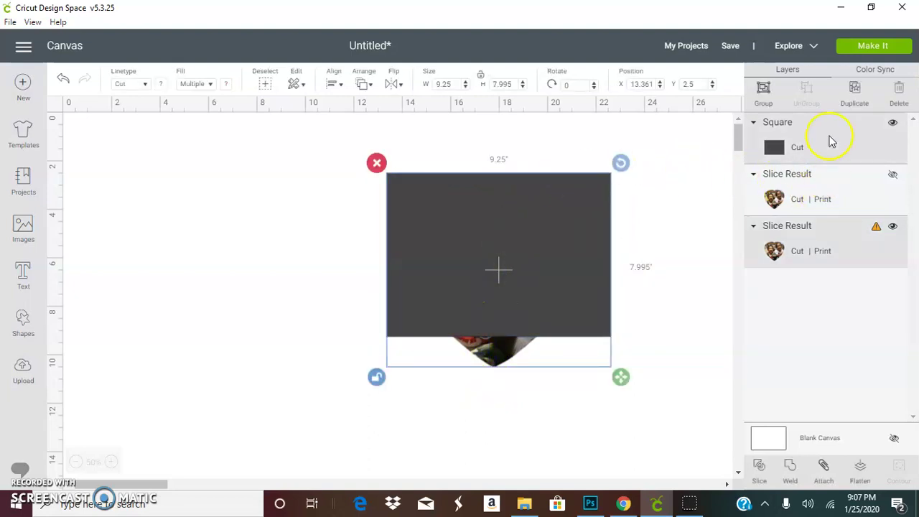
# Step: Try Weld and undo it, then Slice the heart photo with the rectangle
pyautogui.click(793, 467)
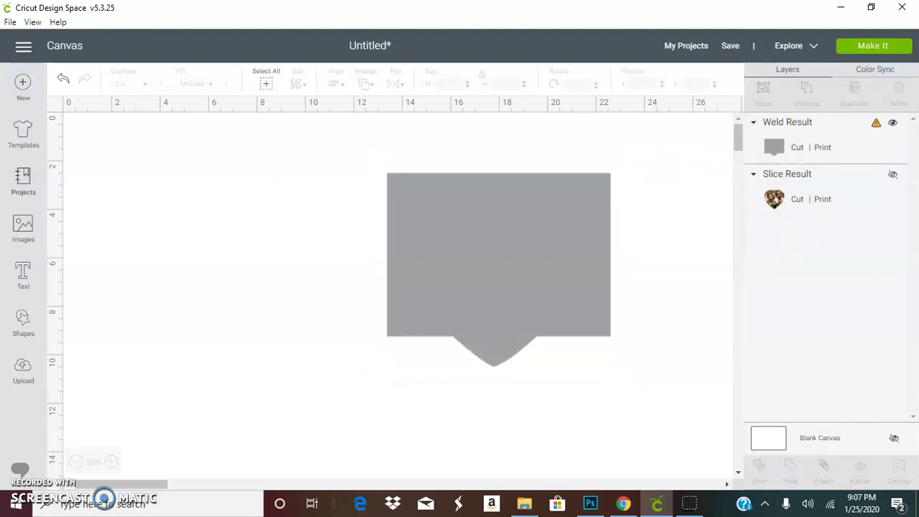
pyautogui.click(56, 81)
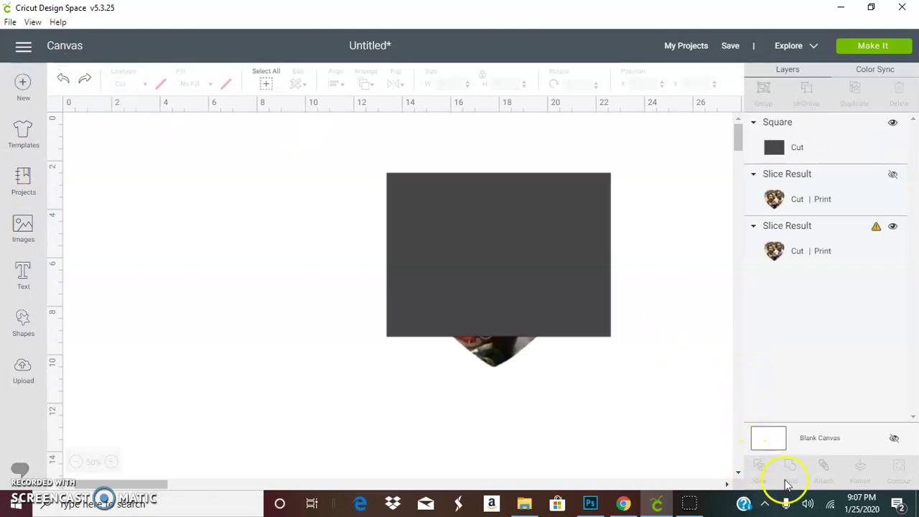
pyautogui.moveTo(596, 448); pyautogui.dragTo(521, 280)
pyautogui.click(760, 468)
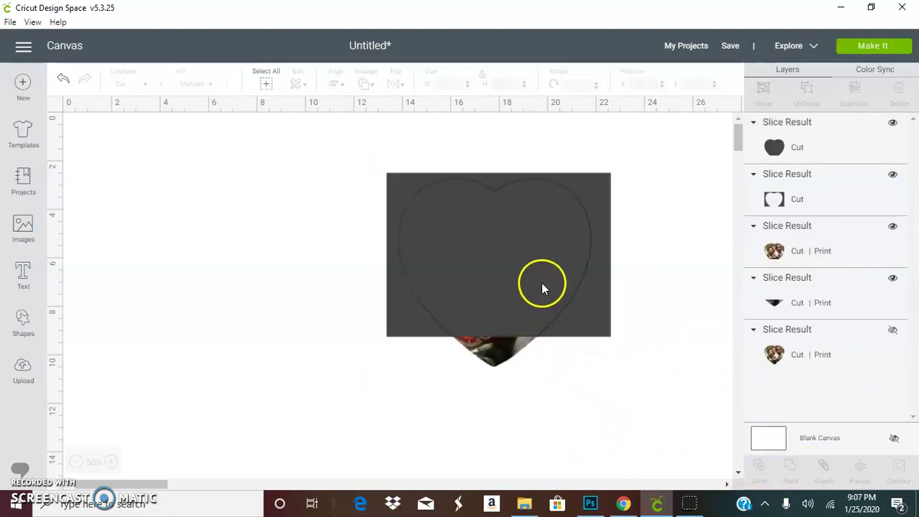
# Step: Delete the dark heart and rectangle-frame slice results, keeping the 7.95 × 6.505 photo piece
pyautogui.moveTo(544, 287); pyautogui.dragTo(280, 273)
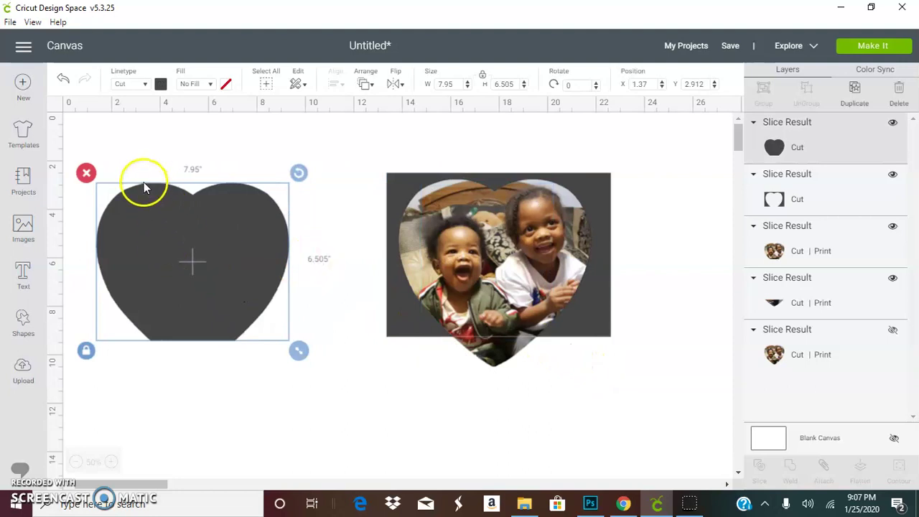
pyautogui.click(89, 173)
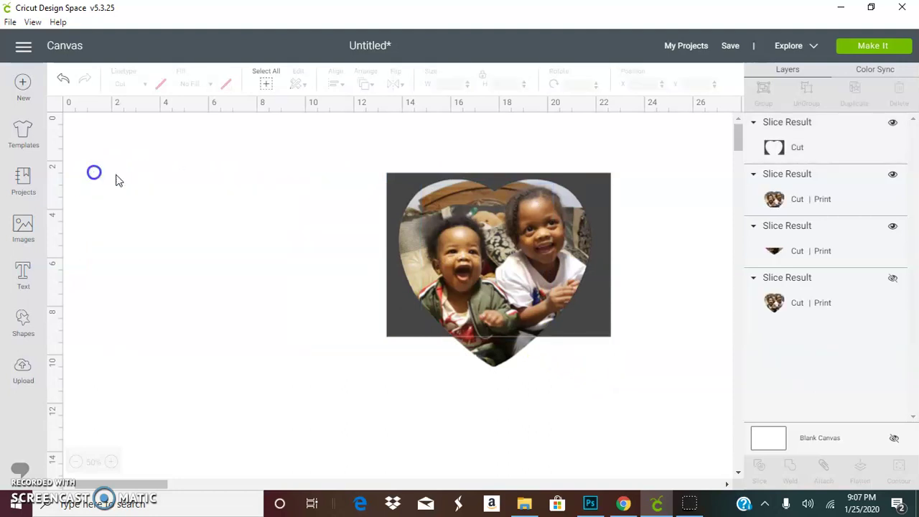
pyautogui.click(393, 204)
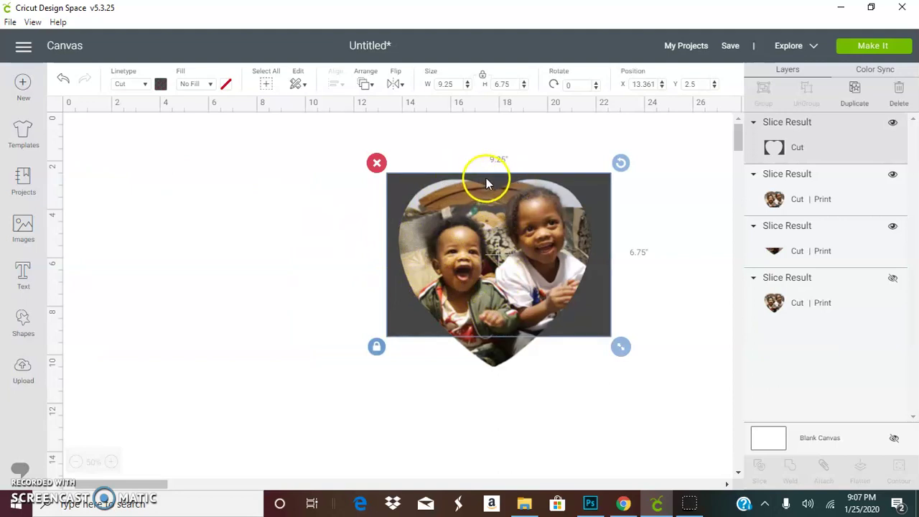
pyautogui.moveTo(486, 183); pyautogui.dragTo(197, 253)
pyautogui.click(123, 256)
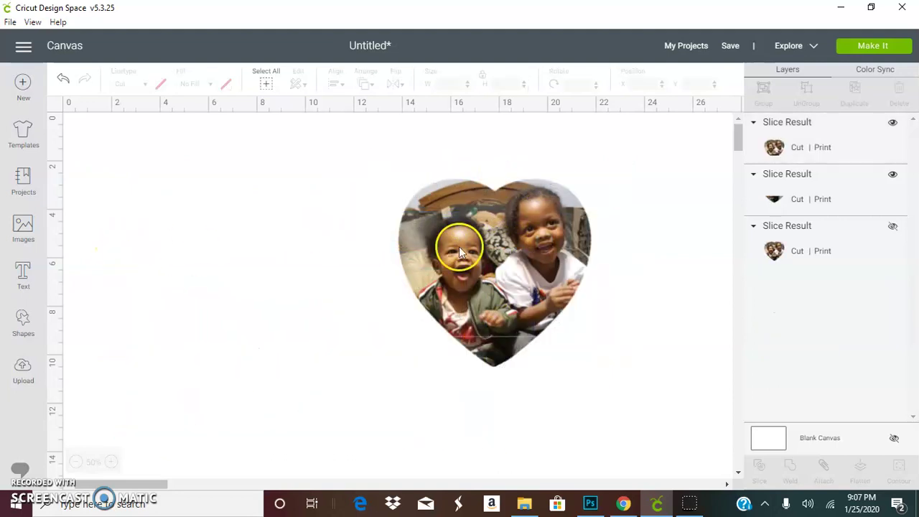
pyautogui.moveTo(458, 247); pyautogui.dragTo(498, 309)
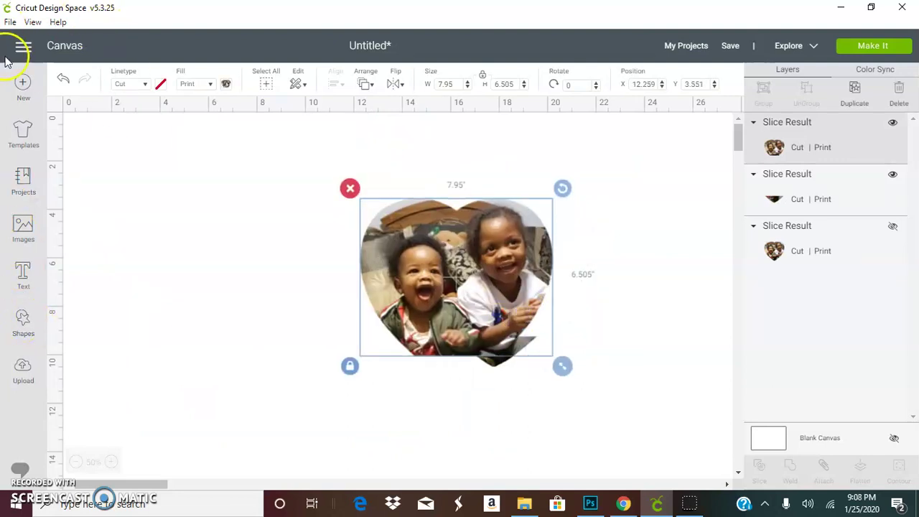
# Step: Add a new square sized 6.75 × 9.25 inches and rotate it 90° to landscape
pyautogui.click(15, 321)
pyautogui.click(77, 228)
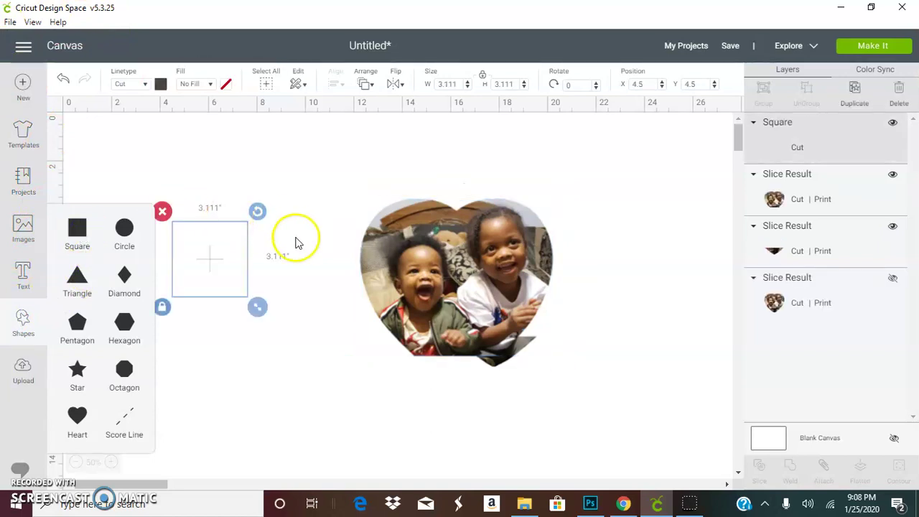
pyautogui.click(458, 84)
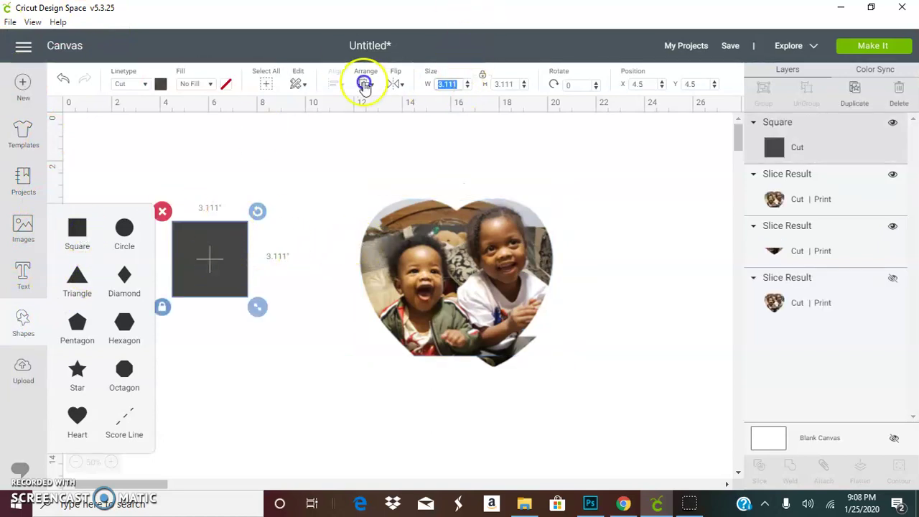
pyautogui.click(364, 86)
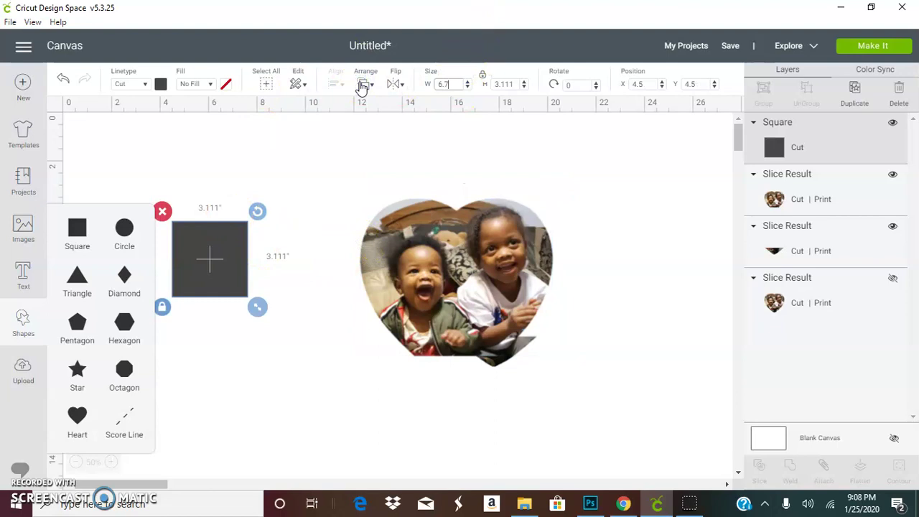
pyautogui.click(502, 84)
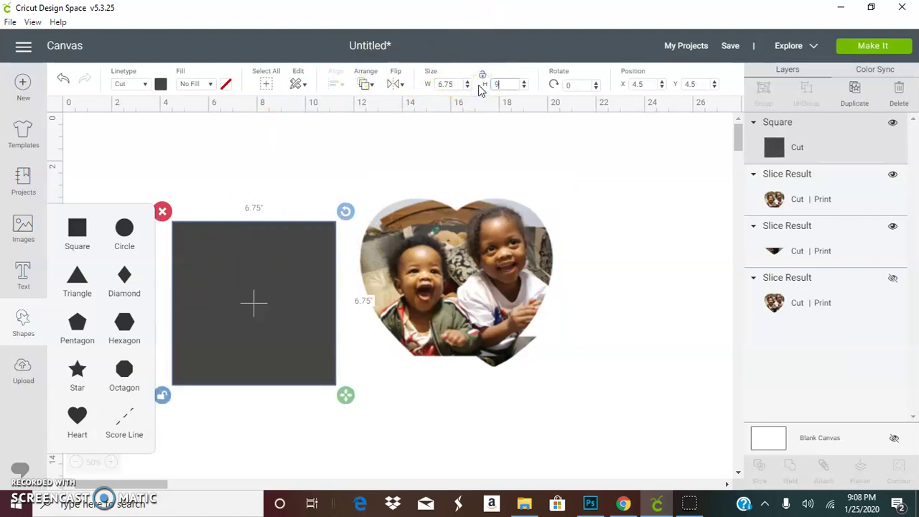
pyautogui.write('9.25')
pyautogui.press('Return')
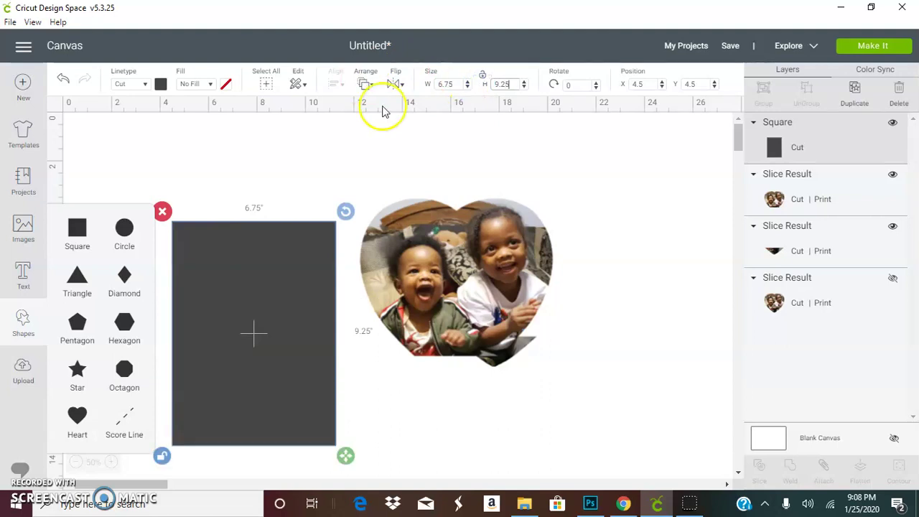
pyautogui.moveTo(276, 277); pyautogui.dragTo(347, 237)
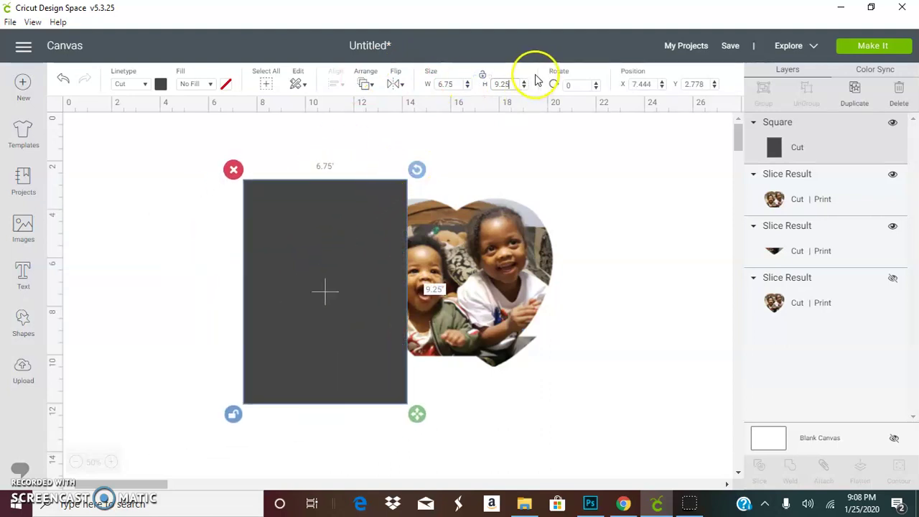
pyautogui.click(583, 84)
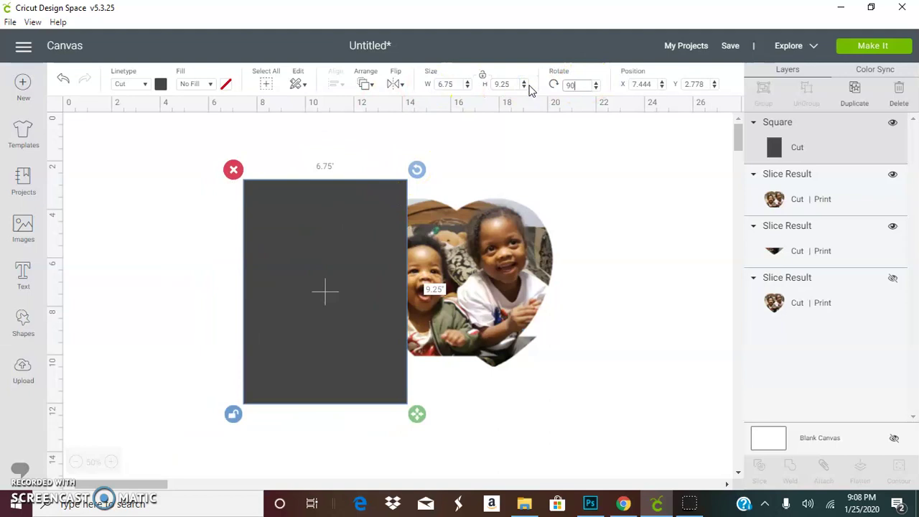
pyautogui.press('Return')
# Step: Send the grey rectangle to the back, behind the heart photo piece
pyautogui.moveTo(519, 264); pyautogui.dragTo(413, 260)
pyautogui.click(242, 230)
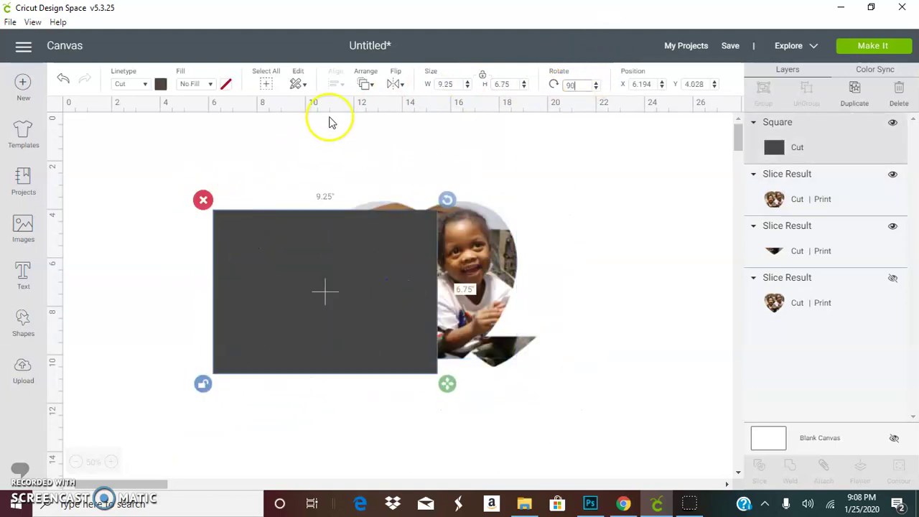
pyautogui.click(365, 84)
pyautogui.click(384, 108)
# Step: Place the heart photo on the rectangle and fit the triangle piece, rotated to 302.57°, into its gap
pyautogui.moveTo(467, 282); pyautogui.dragTo(360, 291)
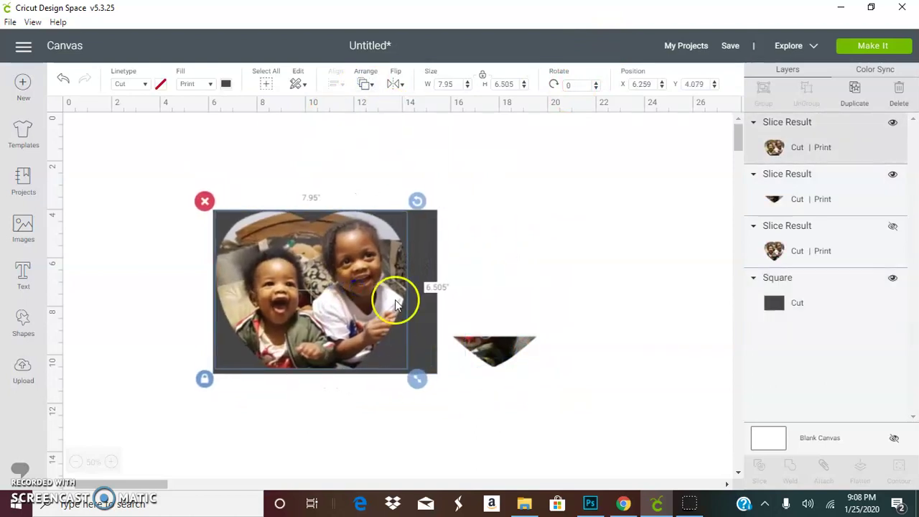
pyautogui.moveTo(476, 339); pyautogui.dragTo(406, 351)
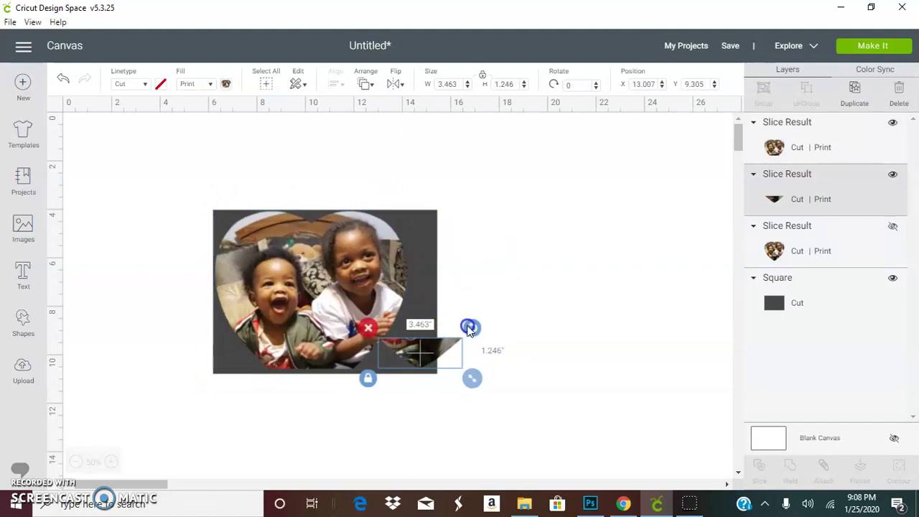
pyautogui.moveTo(471, 328); pyautogui.dragTo(429, 289)
pyautogui.moveTo(418, 351); pyautogui.dragTo(409, 331)
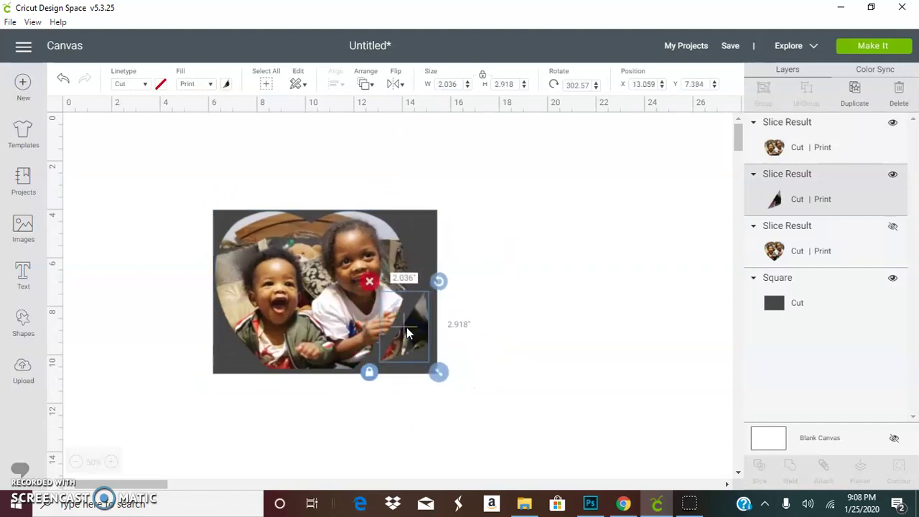
pyautogui.click(221, 349)
pyautogui.moveTo(221, 350); pyautogui.dragTo(228, 355)
# Step: Centre the heart photo vertically on the grey rectangle
pyautogui.moveTo(302, 157); pyautogui.dragTo(304, 352)
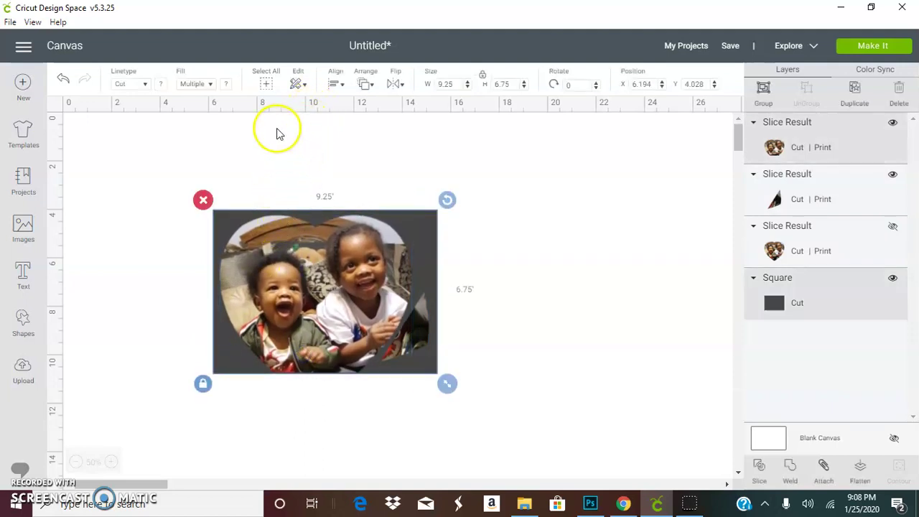
pyautogui.click(332, 85)
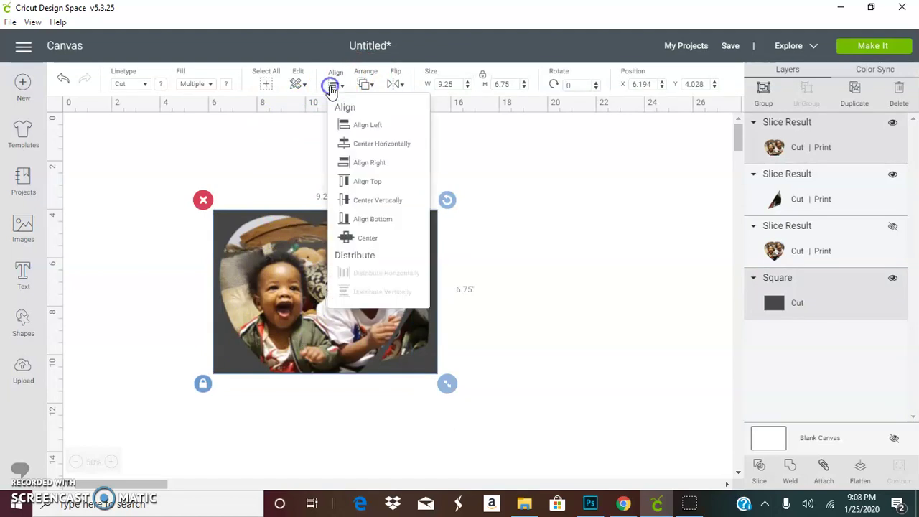
pyautogui.click(355, 200)
pyautogui.click(495, 315)
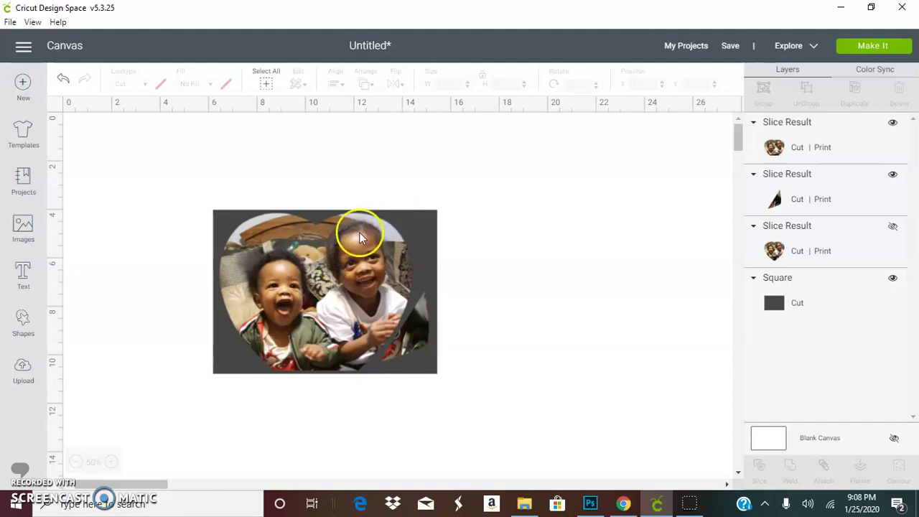
# Step: Hide the grey rectangle and attach the two heart photo pieces together
pyautogui.click(892, 277)
pyautogui.moveTo(244, 188); pyautogui.dragTo(451, 381)
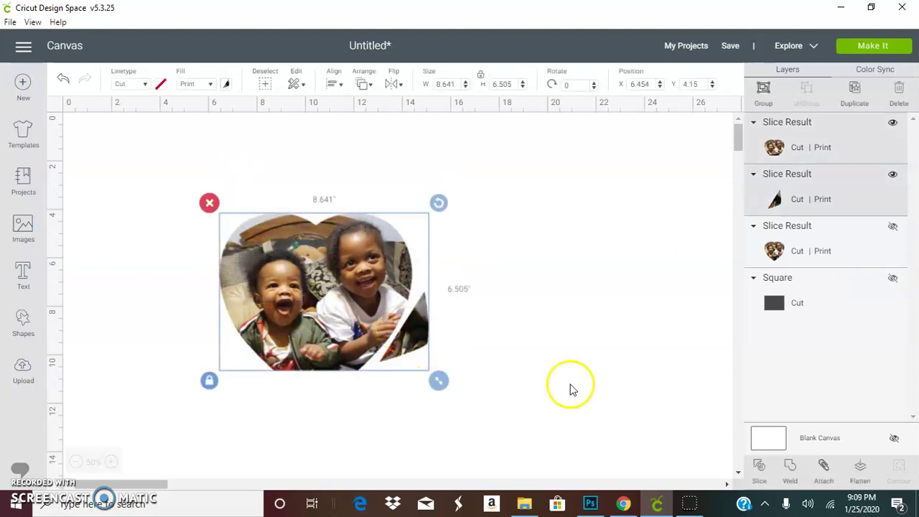
pyautogui.click(825, 468)
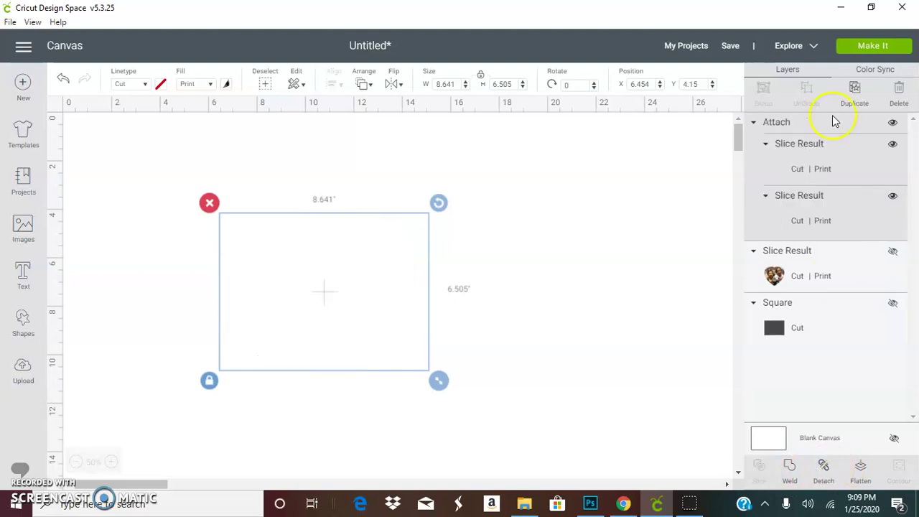
# Step: Send the attached hearts to a single Letter mat and turn on Mirror
pyautogui.click(874, 49)
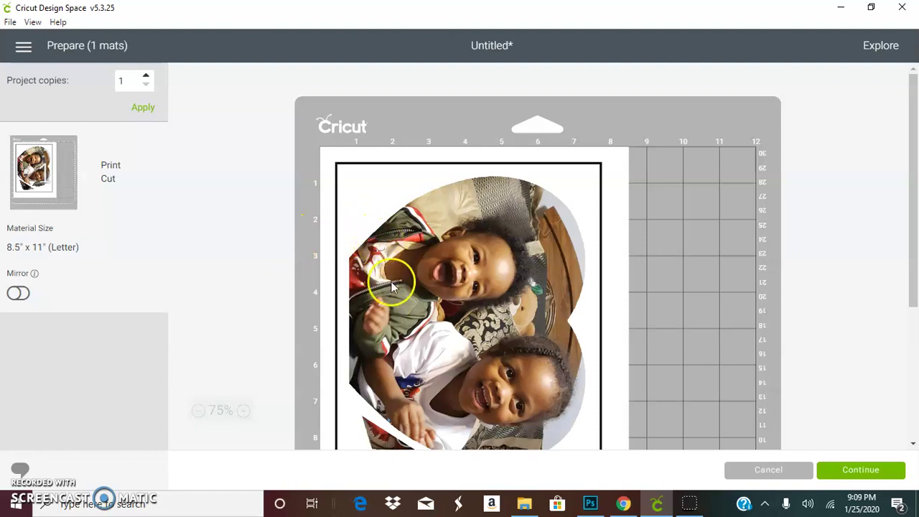
pyautogui.scroll(-1, 421, 358)
pyautogui.scroll(-2, 419, 359)
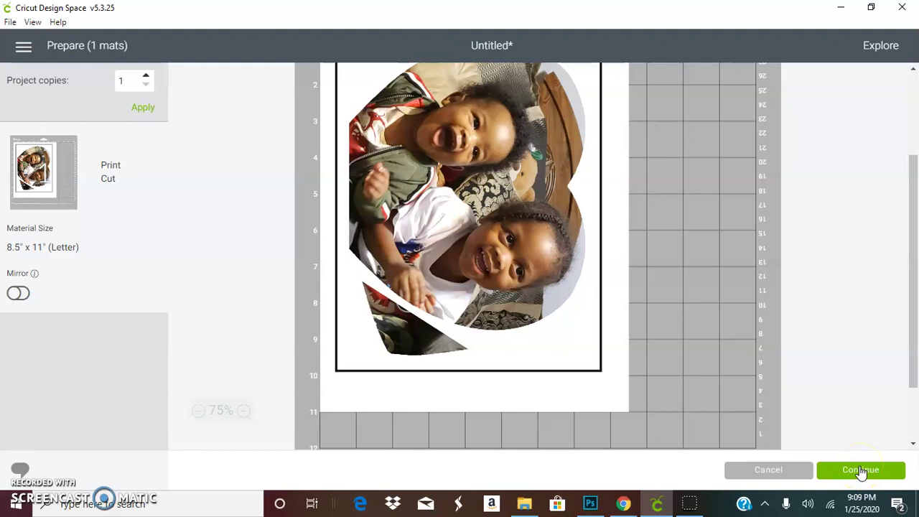
pyautogui.click(864, 473)
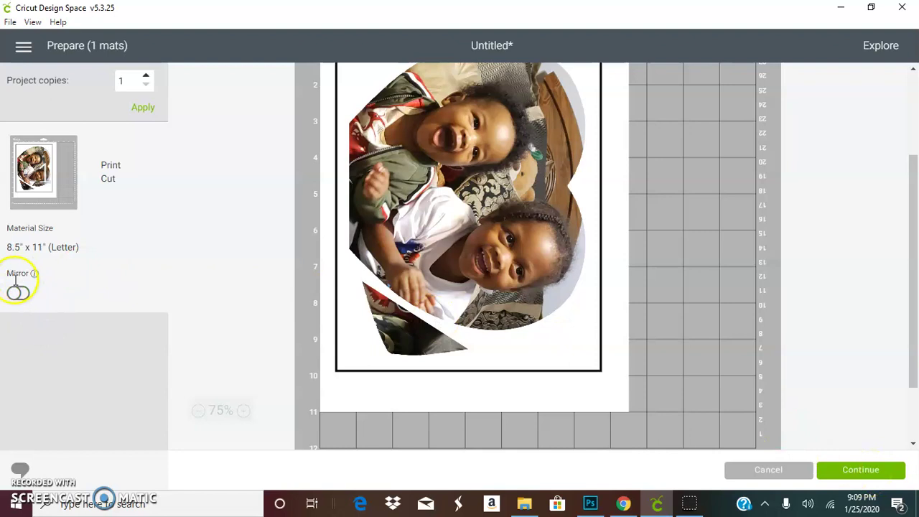
pyautogui.click(16, 293)
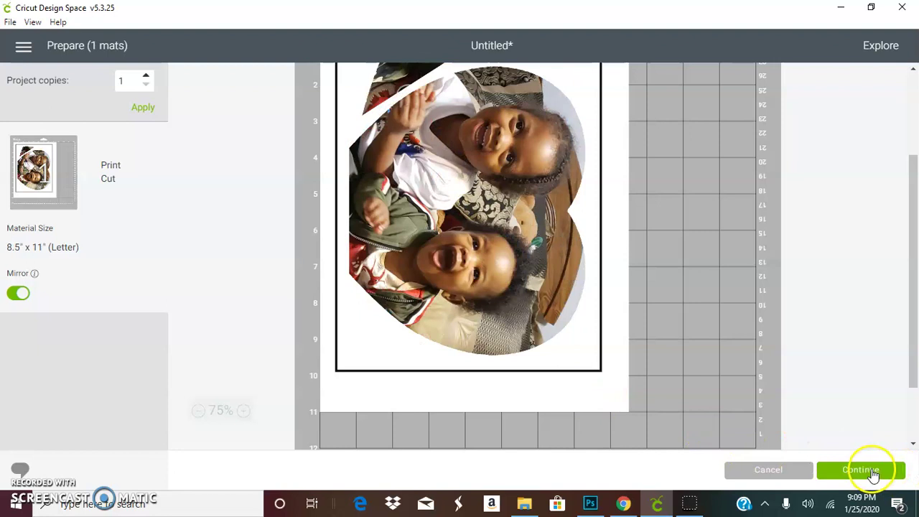
# Step: Continue from the Prepare screen to the Print step for the mirrored Letter mat
pyautogui.click(871, 471)
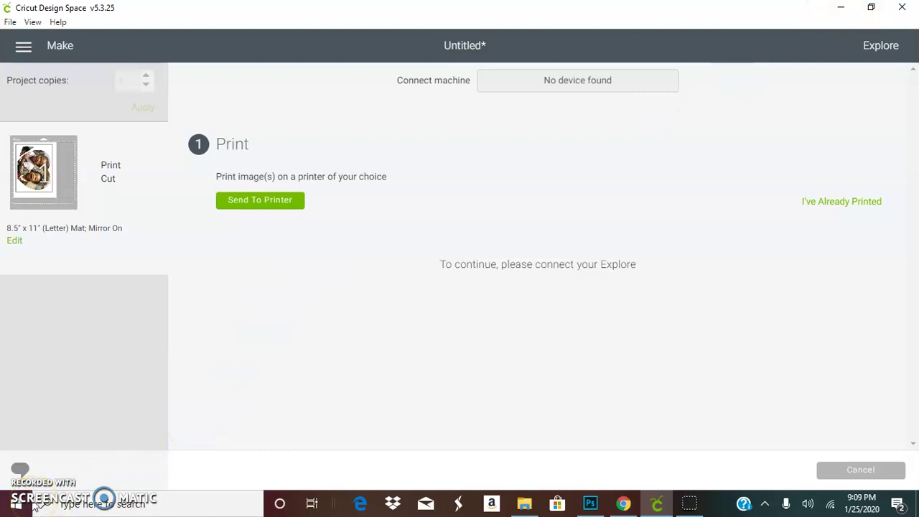
pyautogui.click(36, 505)
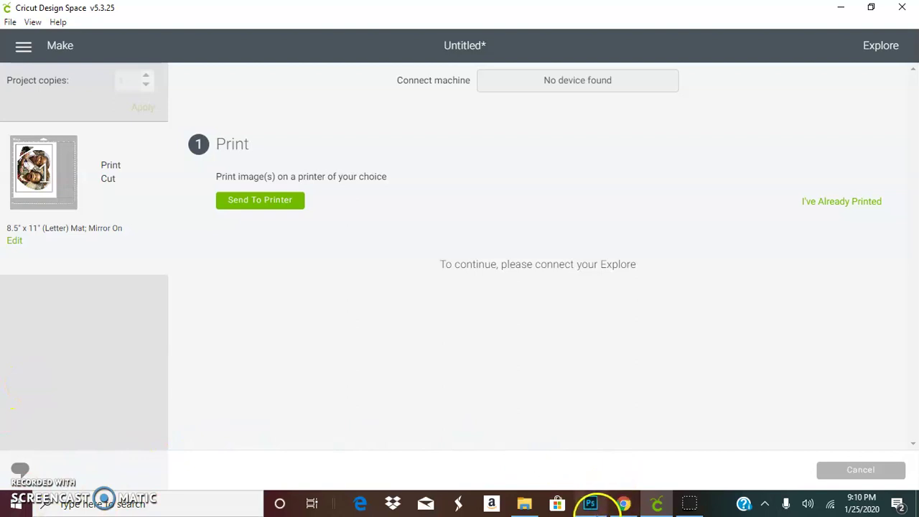
# Step: Bring Photoshop to the front on the Untitled-1-Recovered document
pyautogui.moveTo(595, 514)
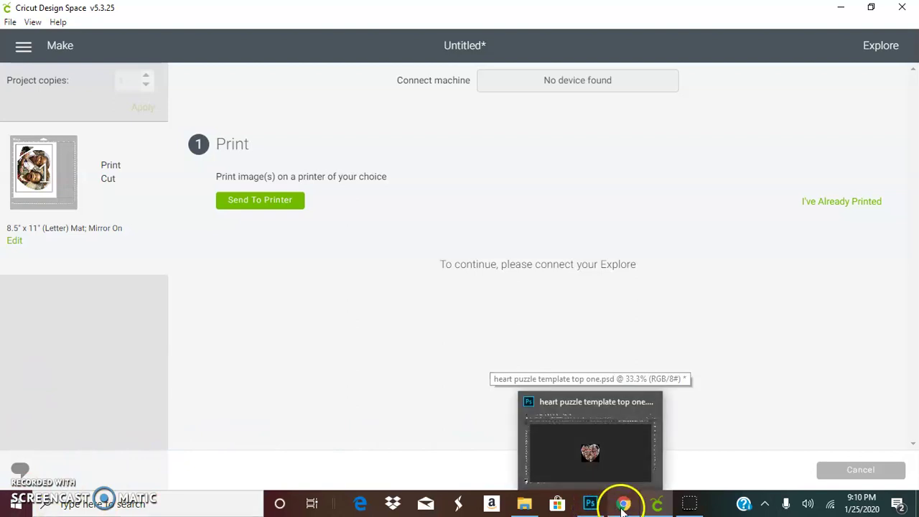
pyautogui.click(590, 504)
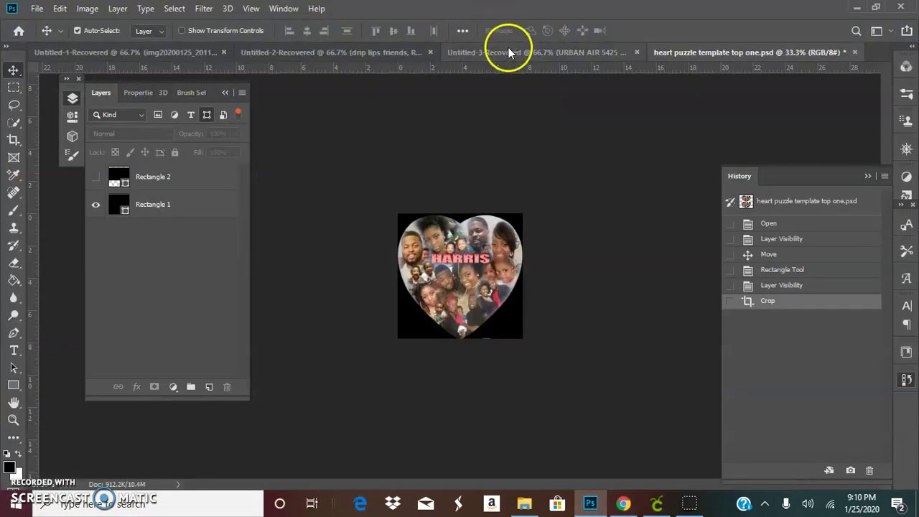
pyautogui.click(97, 54)
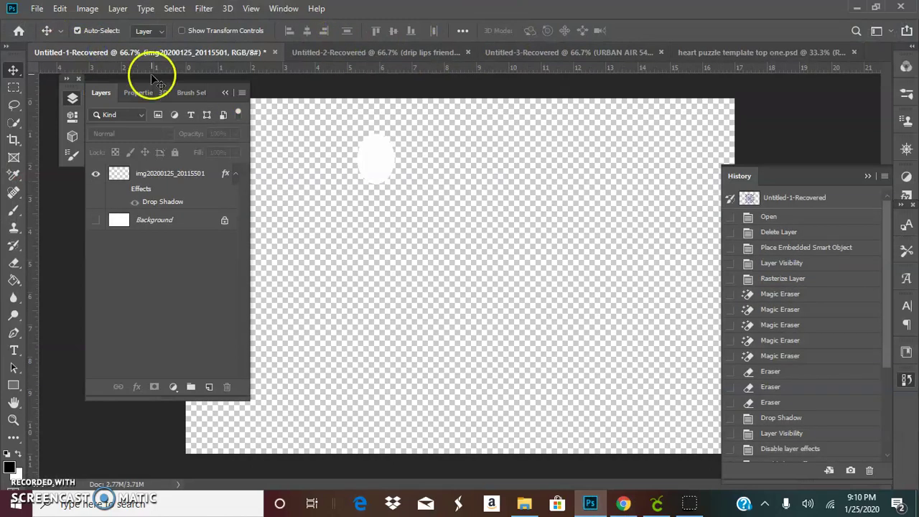
# Step: Show the Background layer and fill it black with the Paint Bucket behind the white oval
pyautogui.click(95, 221)
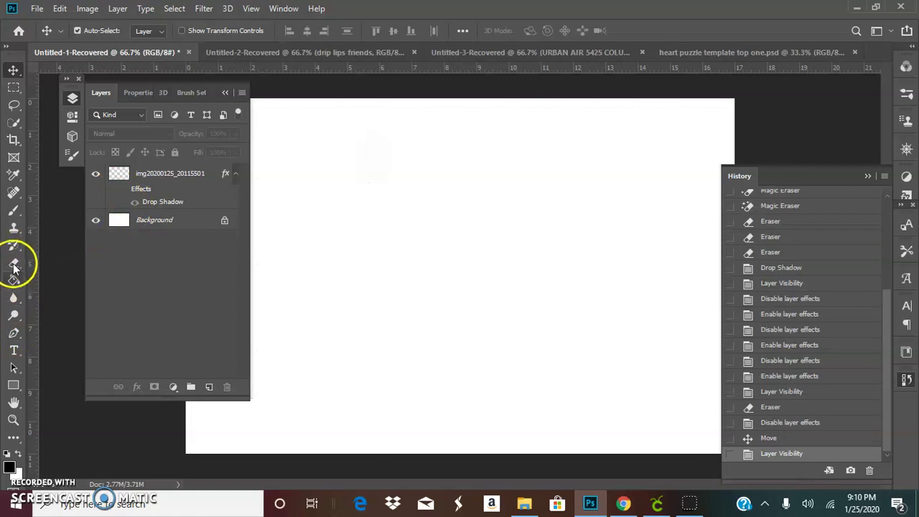
pyautogui.click(14, 263)
pyautogui.click(178, 219)
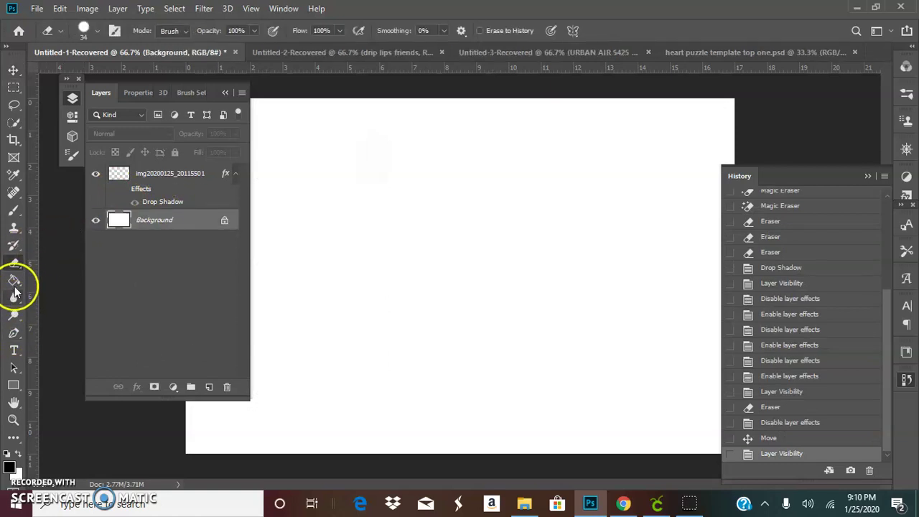
pyautogui.click(13, 280)
pyautogui.click(352, 303)
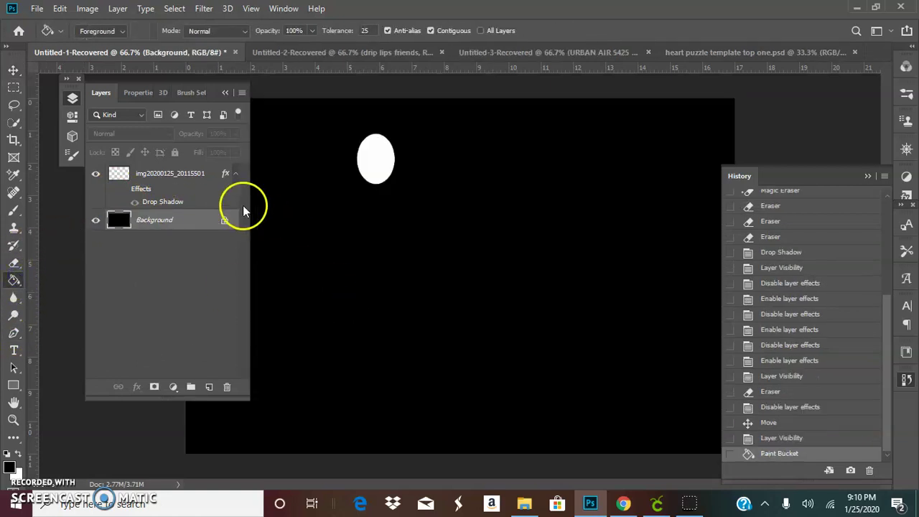
pyautogui.click(224, 92)
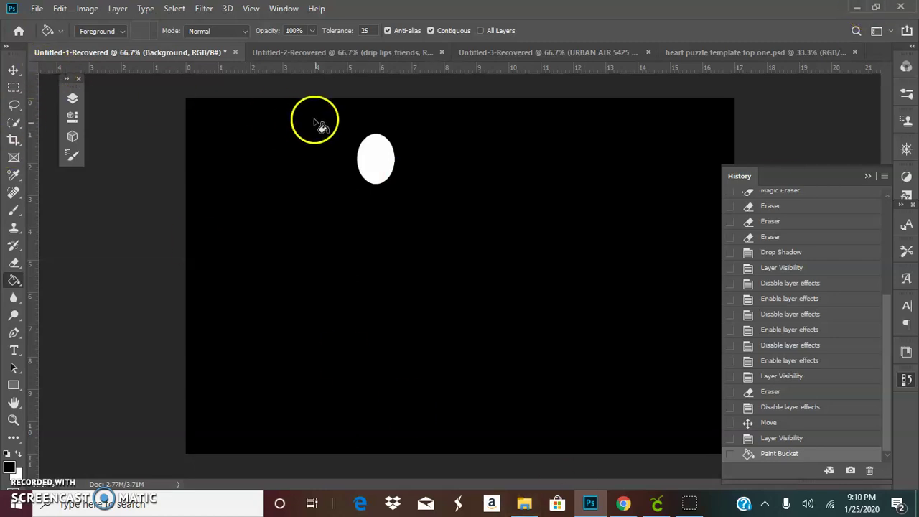
# Step: Move the white oval left and put a Free Transform box around it
pyautogui.click(14, 69)
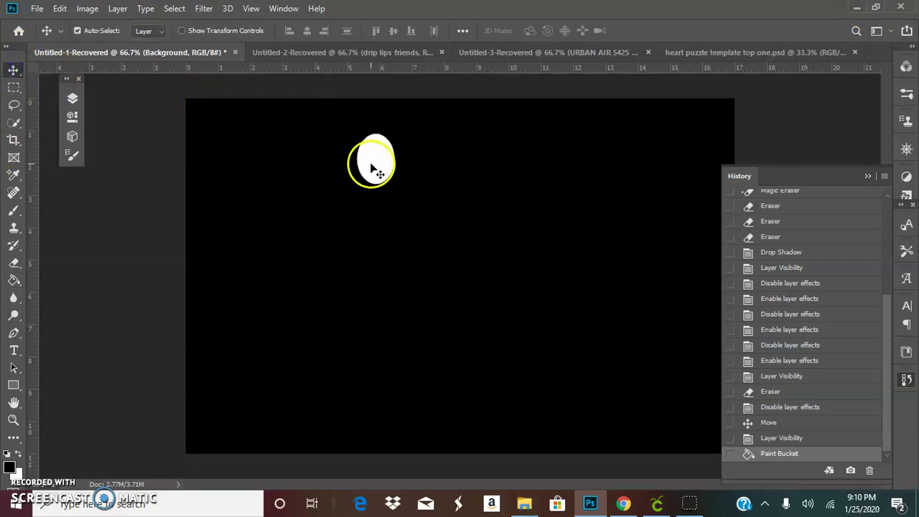
pyautogui.moveTo(375, 162); pyautogui.dragTo(321, 166)
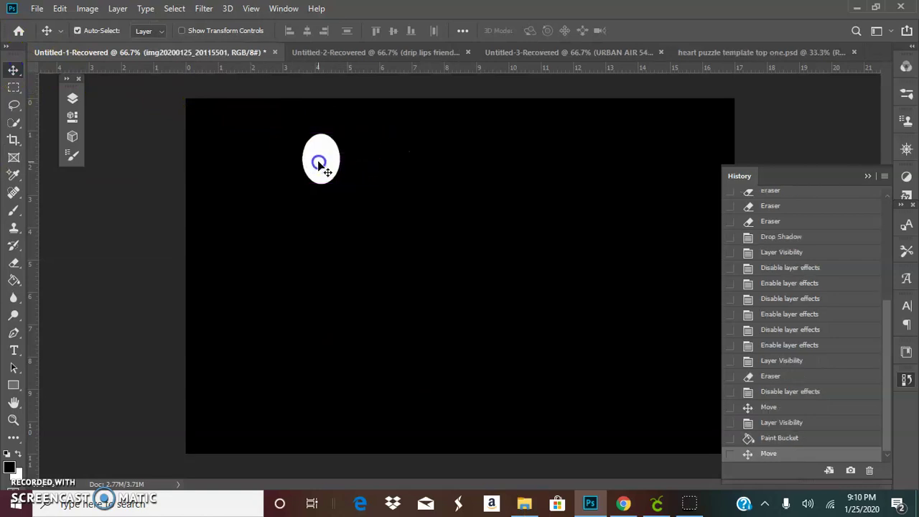
pyautogui.click(59, 9)
pyautogui.click(107, 302)
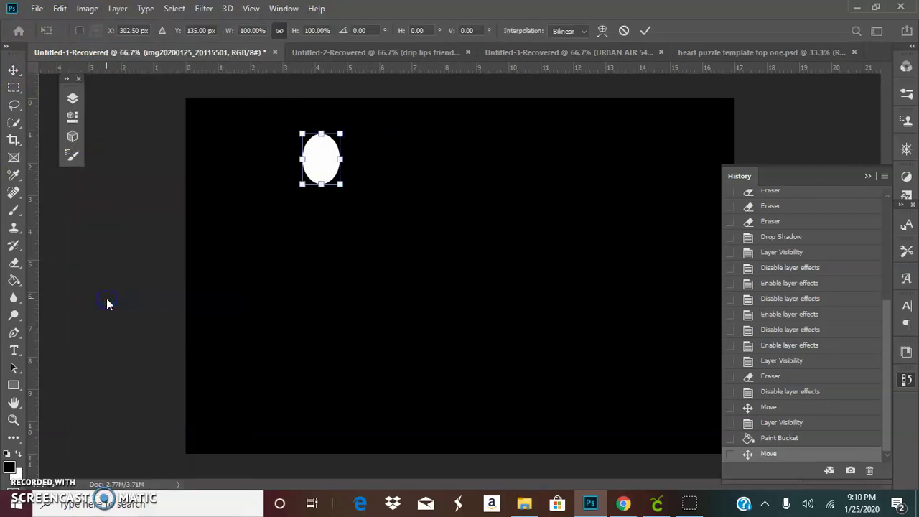
# Step: Read the oval's size in inches (1.18 by 1.58 in), then return to Cricut Design Space
pyautogui.rightClick(257, 30)
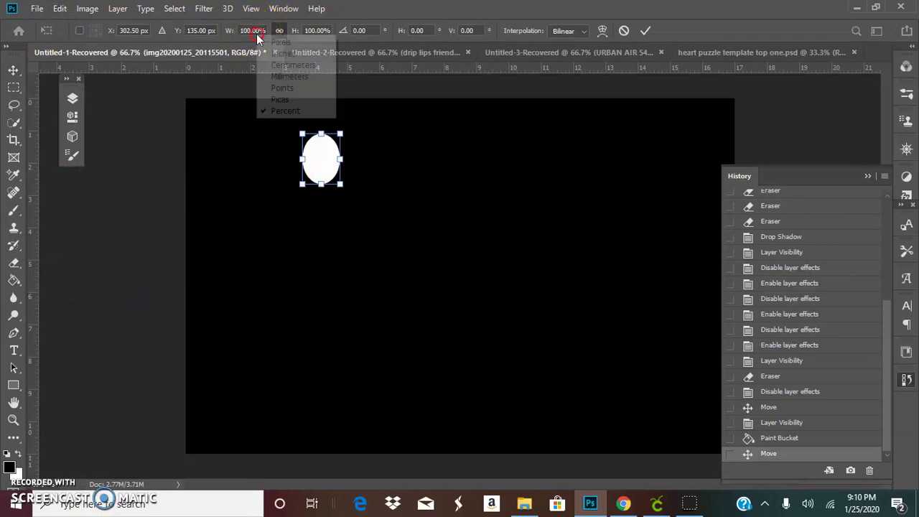
pyautogui.click(273, 48)
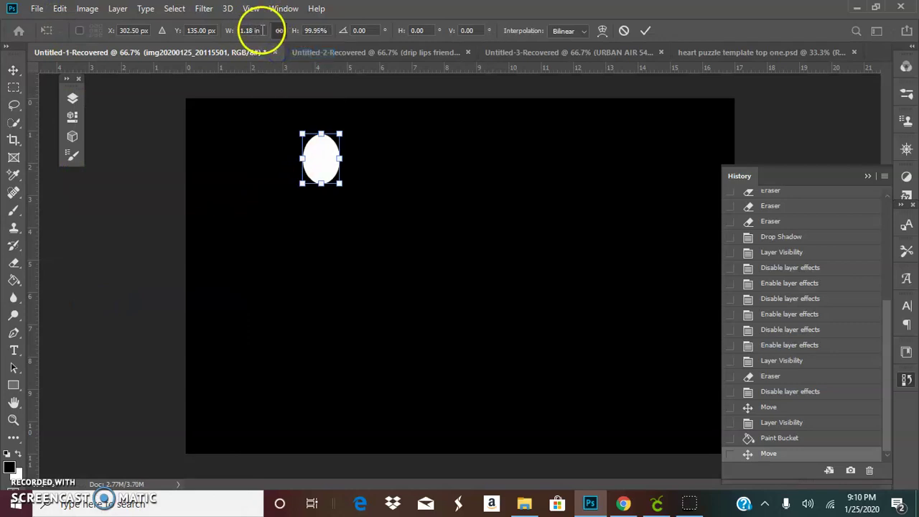
pyautogui.click(262, 30)
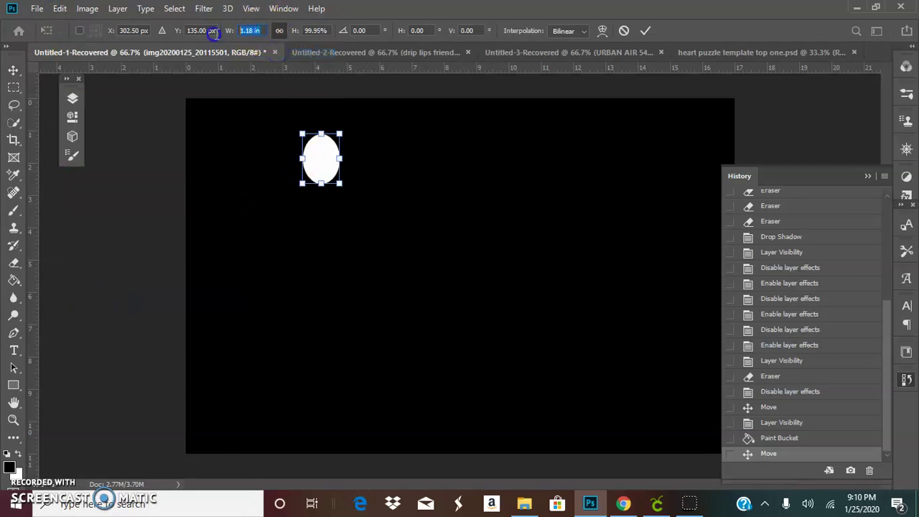
pyautogui.rightClick(327, 31)
pyautogui.click(343, 53)
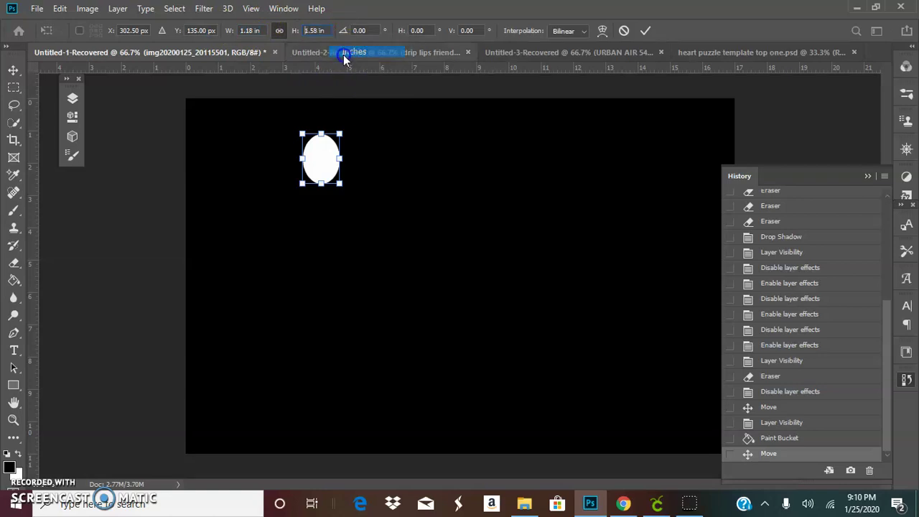
pyautogui.moveTo(653, 505)
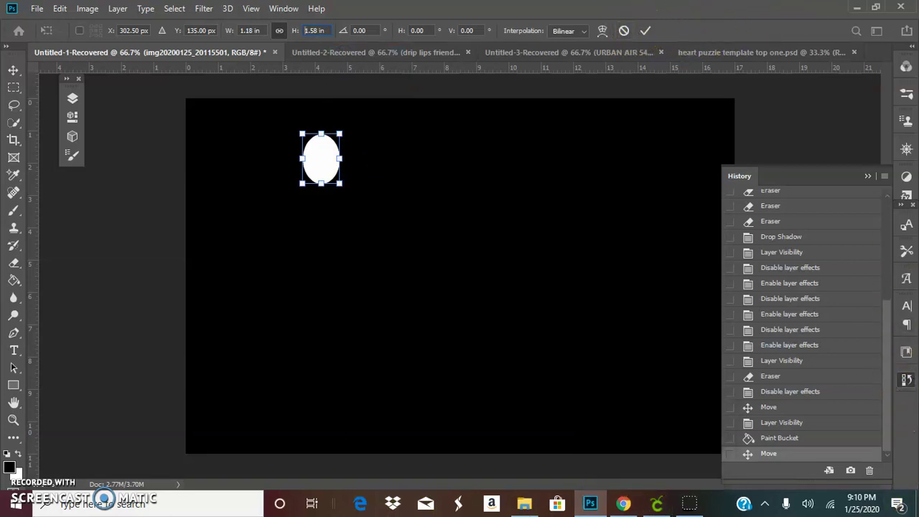
pyautogui.click(860, 8)
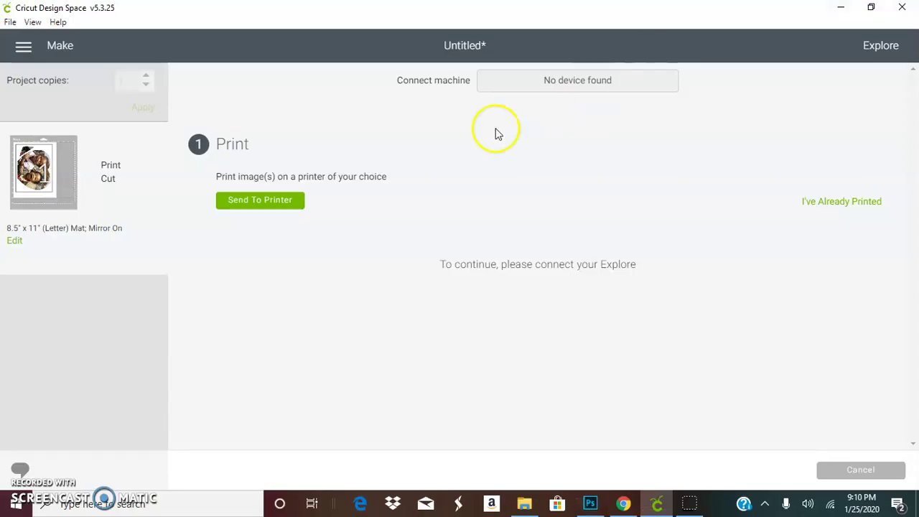